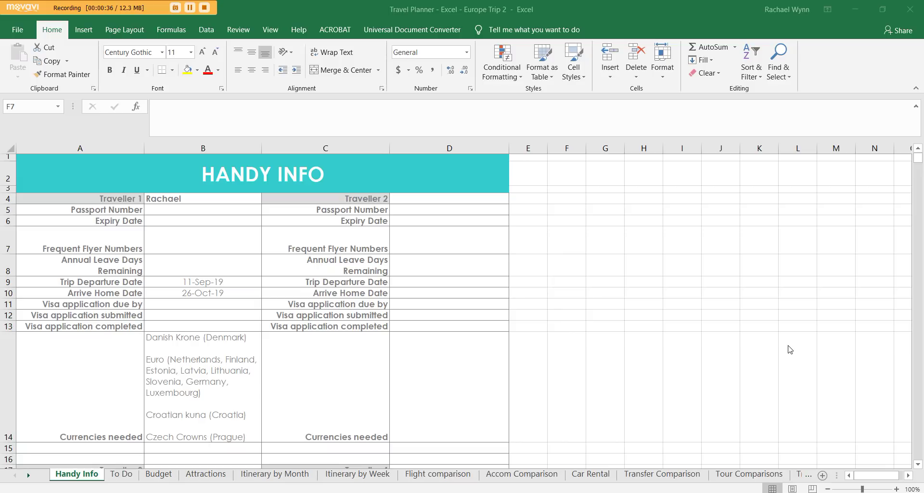
# - Look through the workbook's sheet tabs and examine the traveller, visa and currency fields on the Handy Info sheet
pyautogui.click(28, 476)
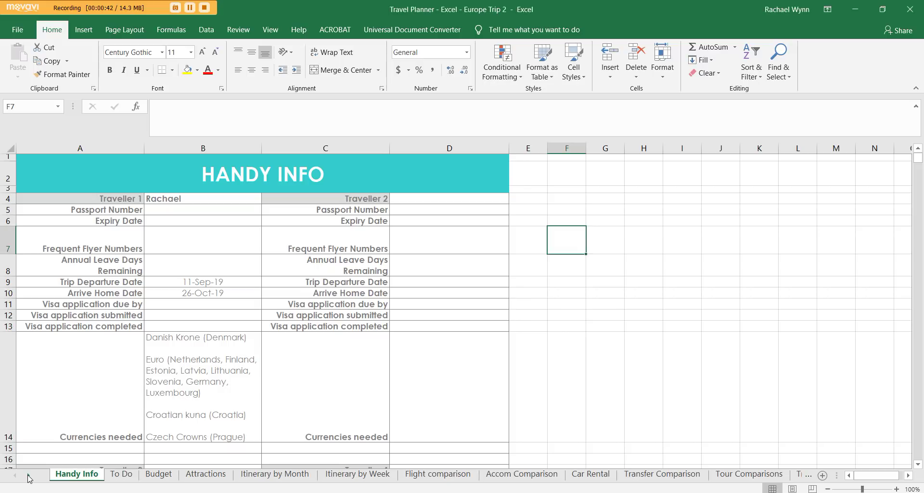
pyautogui.click(29, 476)
pyautogui.click(29, 477)
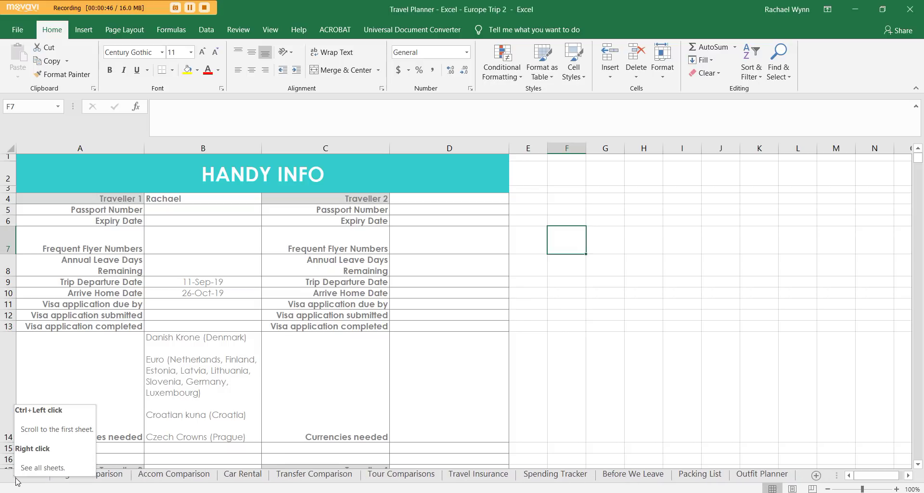
pyautogui.click(16, 480)
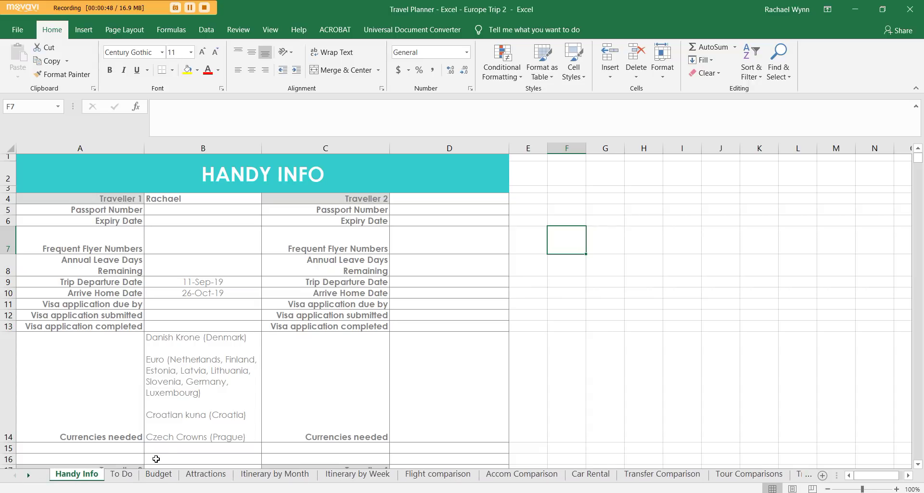
pyautogui.click(493, 420)
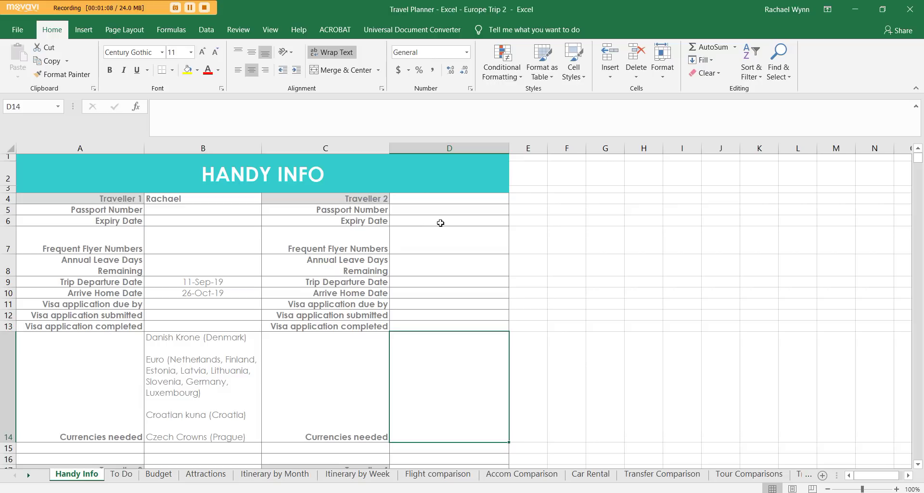
pyautogui.scroll(-4, 432, 238)
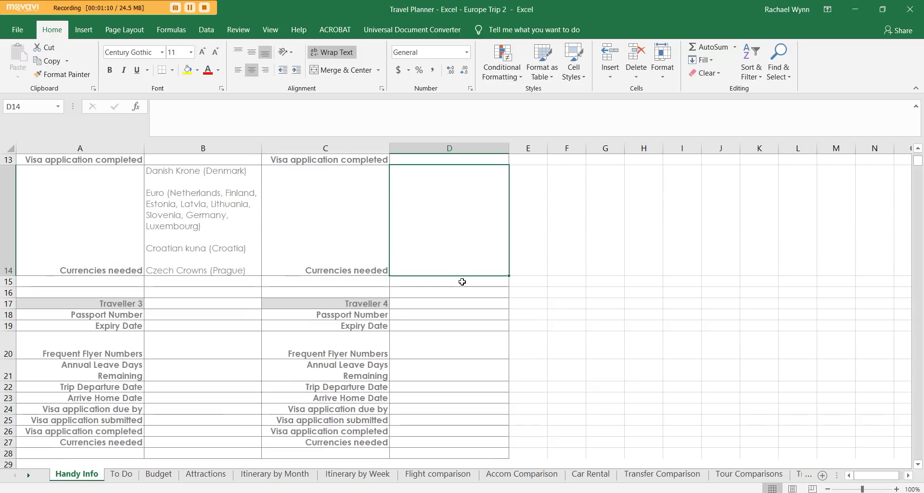
pyautogui.scroll(4, 460, 280)
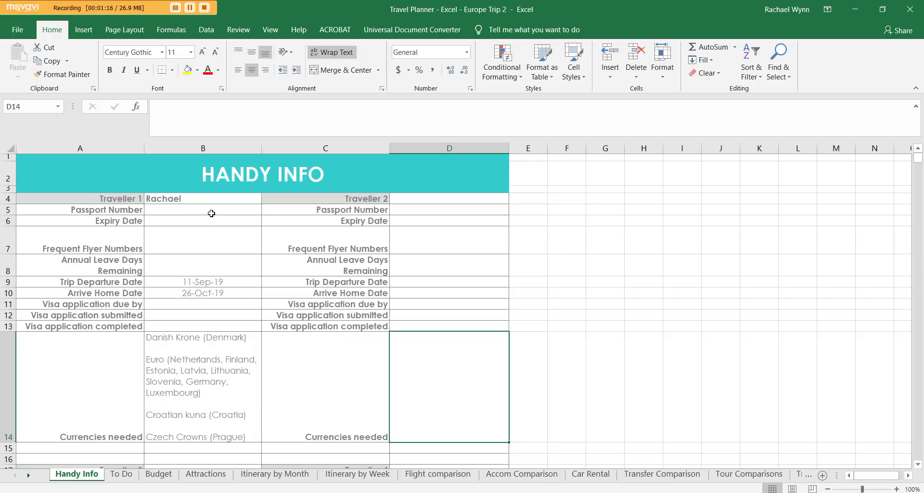
pyautogui.click(207, 350)
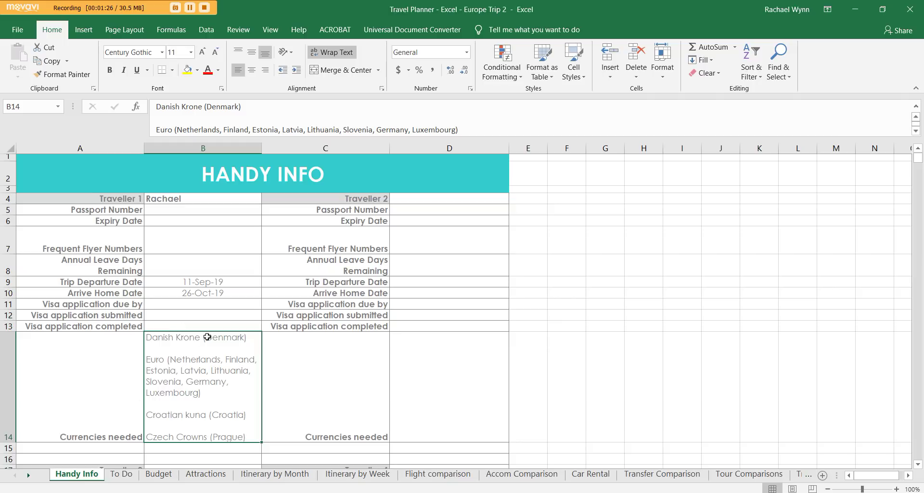
pyautogui.click(125, 304)
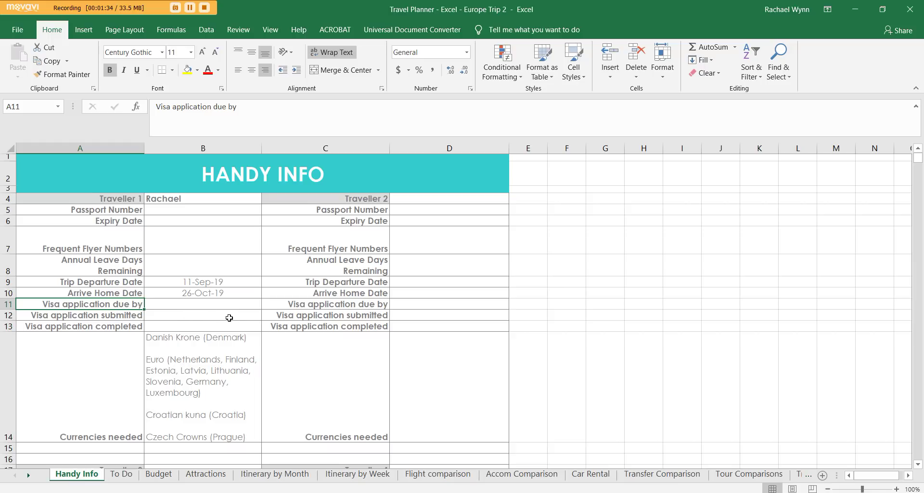
# - Open the To Do sheet and widen the Done column so its heading fits
pyautogui.click(121, 477)
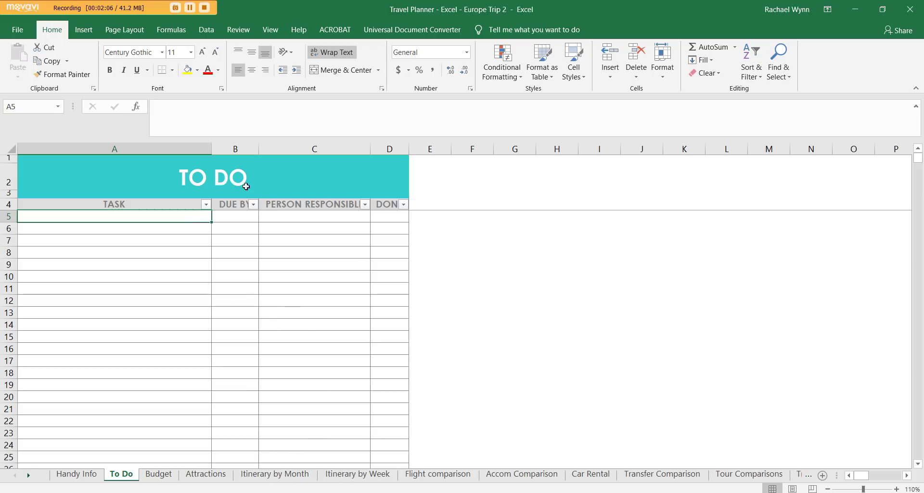
pyautogui.click(336, 218)
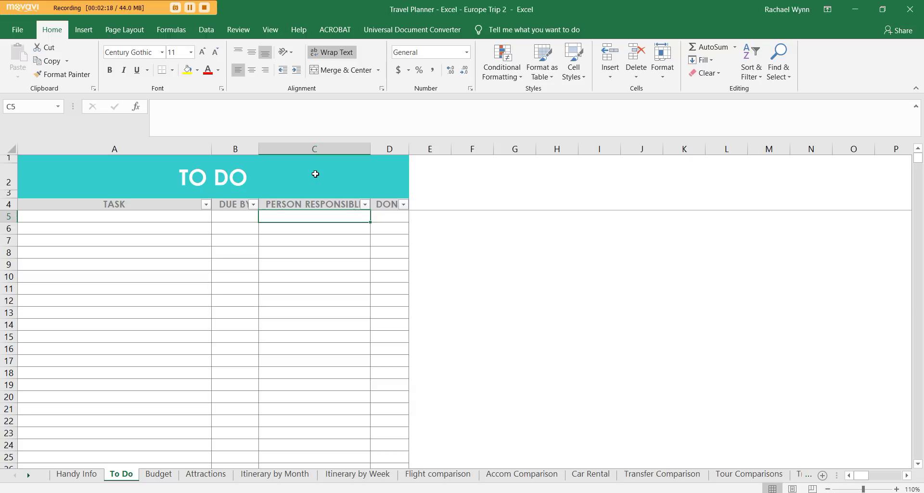
pyautogui.moveTo(409, 149); pyautogui.dragTo(420, 150)
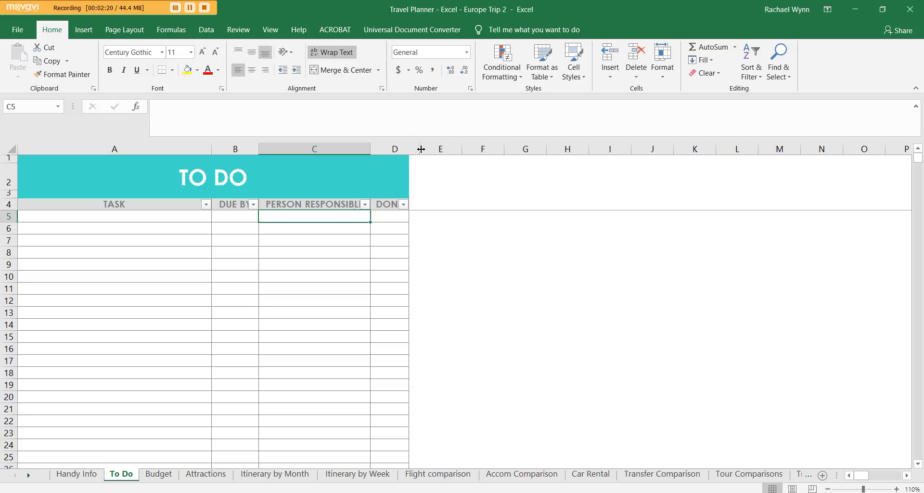
# - Try marking the first row of the To Do list as done with Y
pyautogui.click(397, 217)
pyautogui.write('Y')
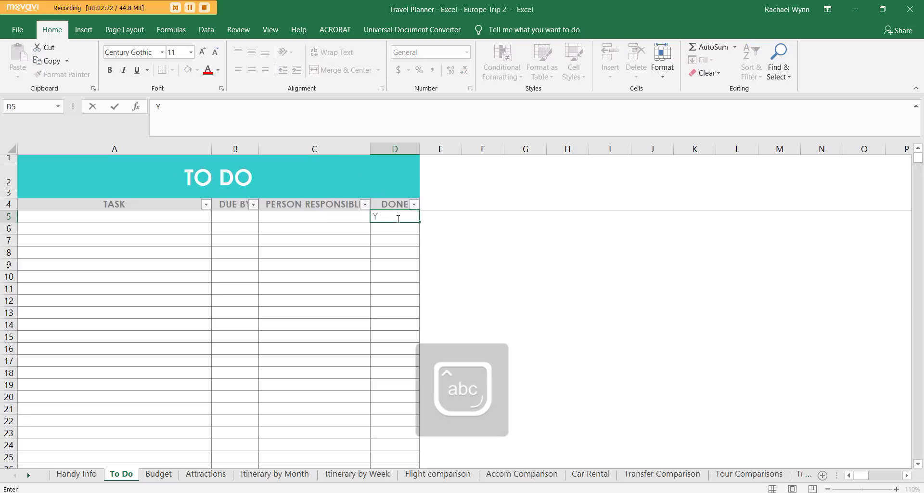
pyautogui.press('Return')
pyautogui.click(365, 248)
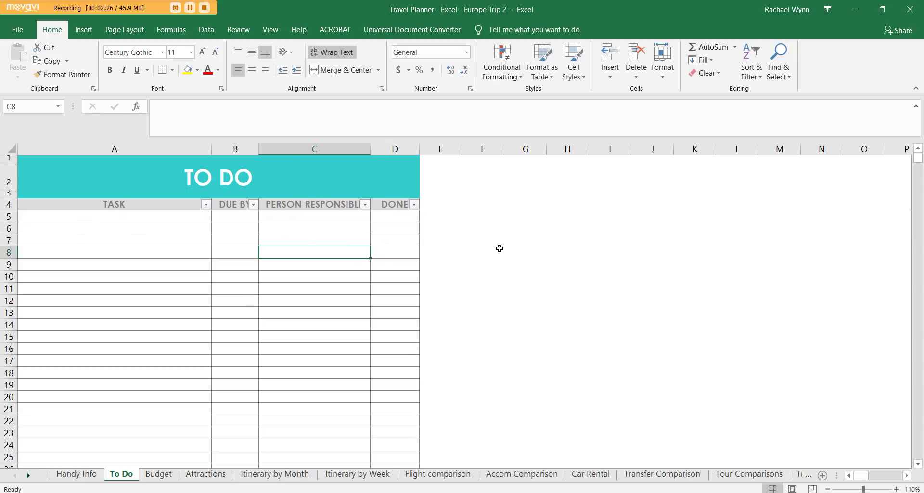
# - Open the Budget sheet and review its summary and category sections from Transport down to Contingency
pyautogui.click(159, 474)
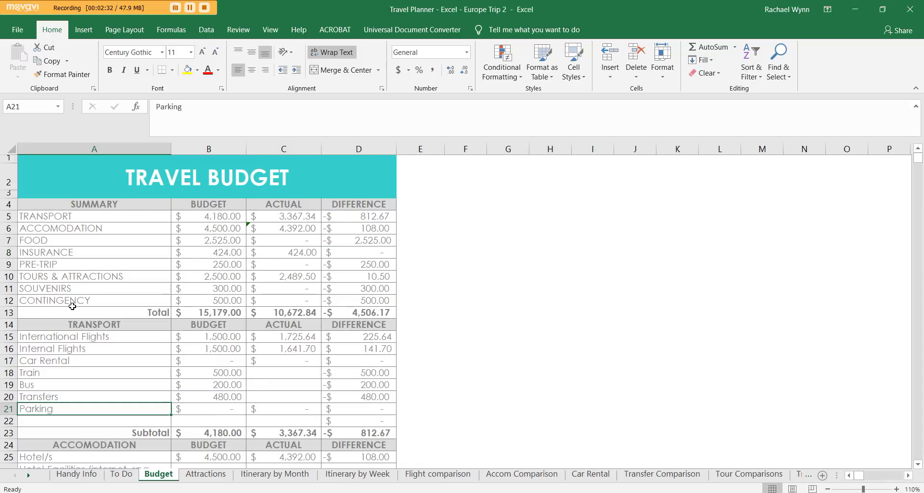
pyautogui.click(233, 314)
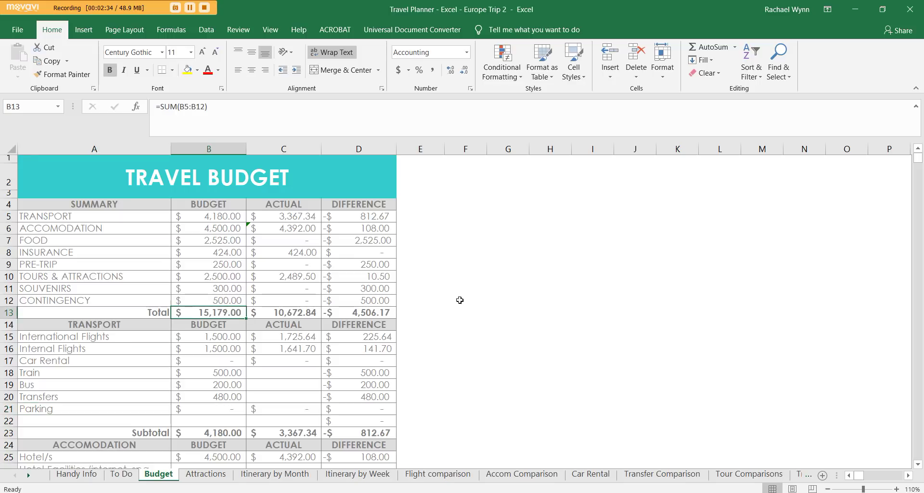
pyautogui.click(442, 299)
pyautogui.scroll(-4, 455, 288)
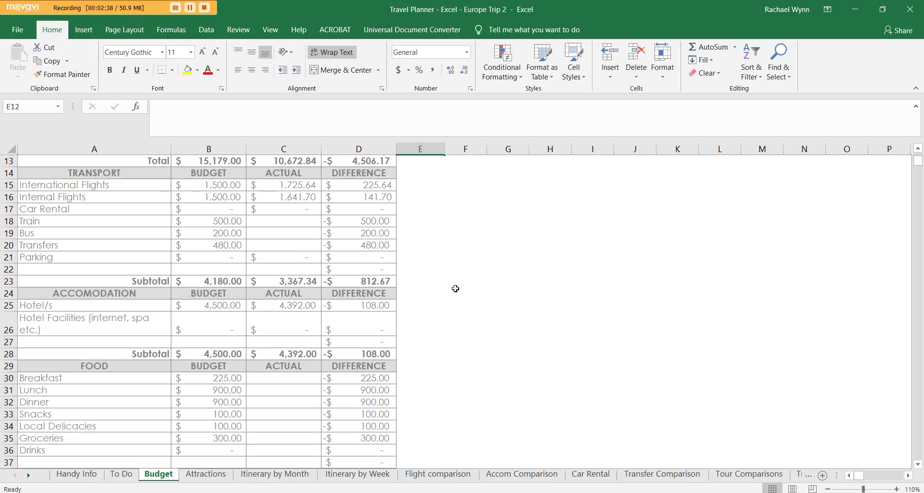
pyautogui.scroll(-3, 455, 288)
pyautogui.scroll(-2, 455, 289)
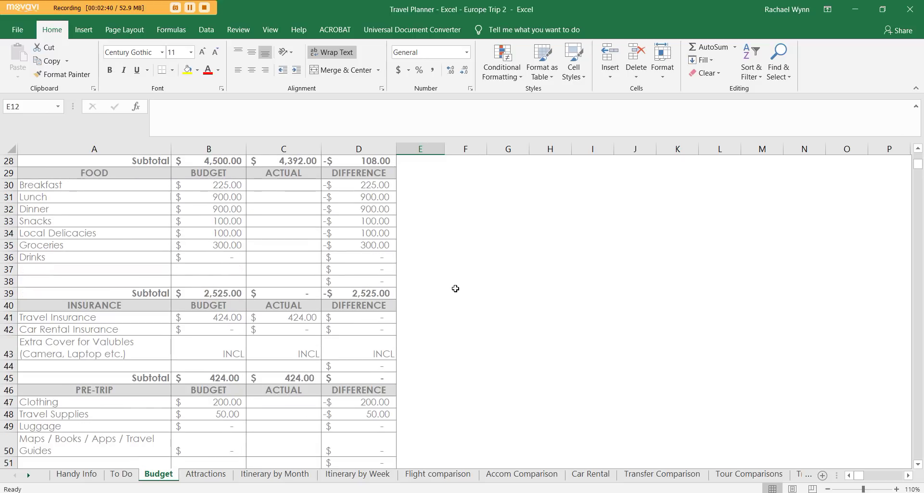
pyautogui.scroll(-3, 455, 288)
pyautogui.scroll(-3, 455, 289)
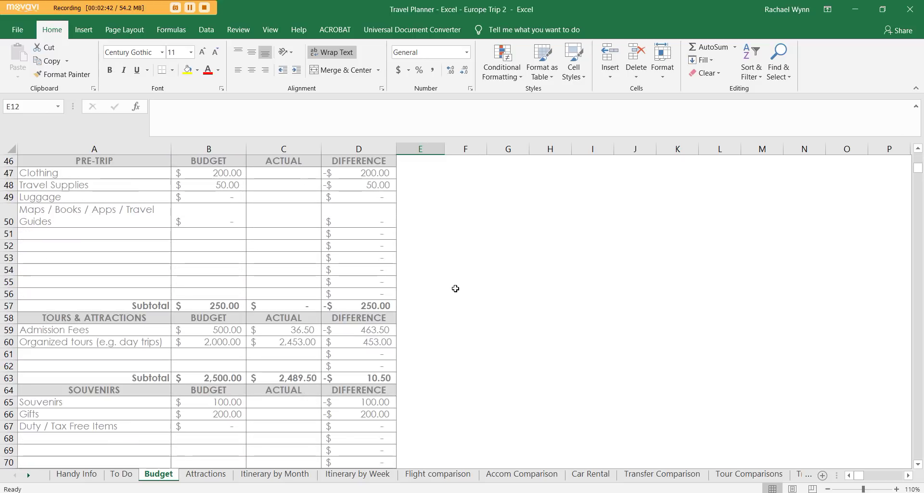
pyautogui.scroll(-3, 455, 289)
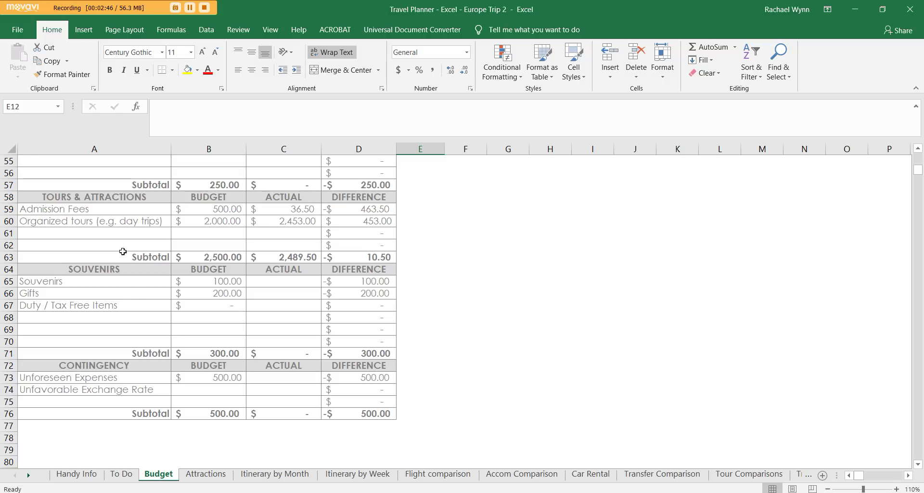
# - Try the entry "Type here" in the empty row below Organized tours in the Tours & Attractions section
pyautogui.click(161, 220)
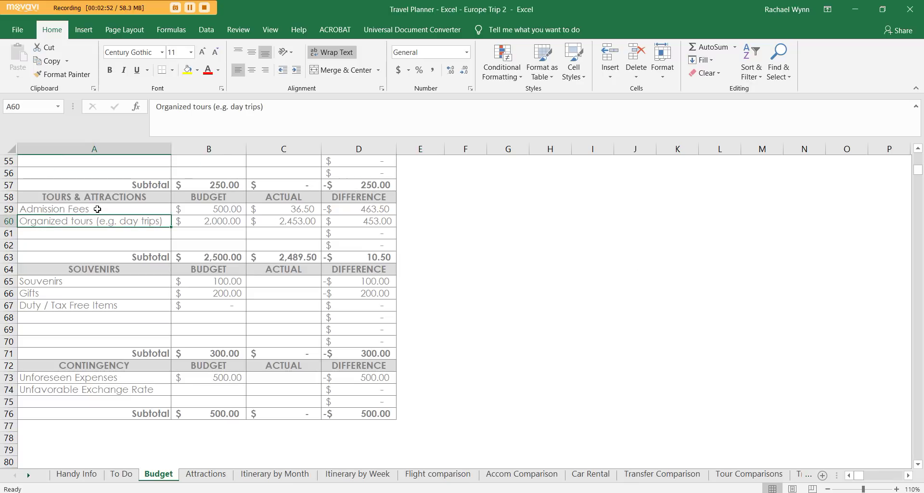
pyautogui.click(126, 236)
pyautogui.write('Type here')
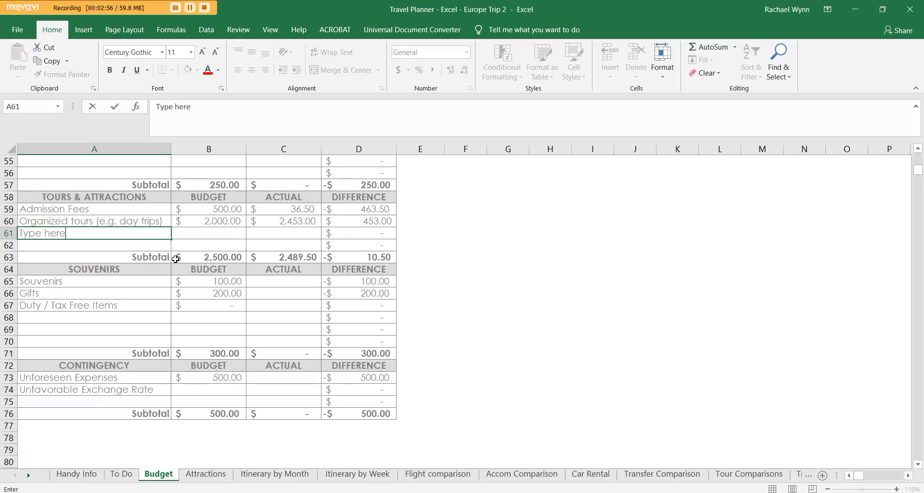
pyautogui.press('BackSpace')
pyautogui.press('BackSpace')
pyautogui.press('BackSpace')
pyautogui.press('BackSpace')
pyautogui.press('BackSpace')
pyautogui.press('BackSpace')
pyautogui.press('BackSpace')
pyautogui.press('BackSpace')
pyautogui.press('BackSpace')
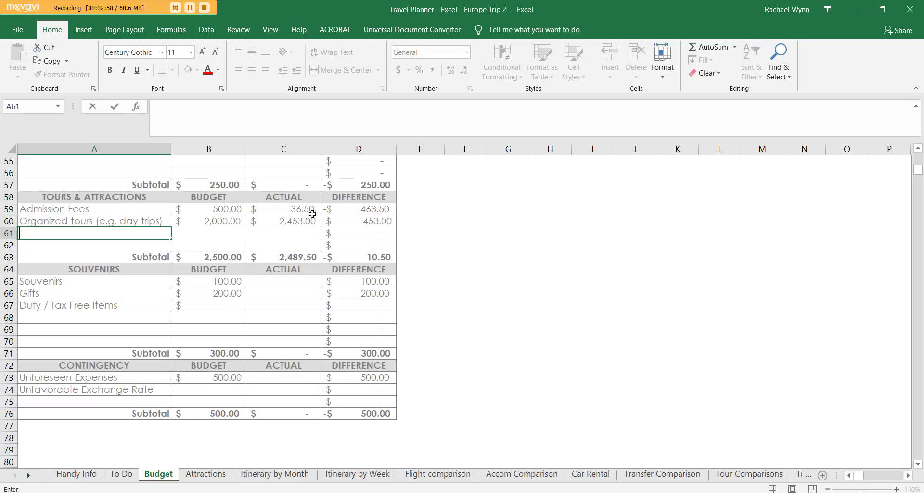
pyautogui.click(497, 259)
# - Inspect the Tours & Attractions budget subtotal formula and the Summary section's formulas for actual food cost, total difference and total budget
pyautogui.click(234, 256)
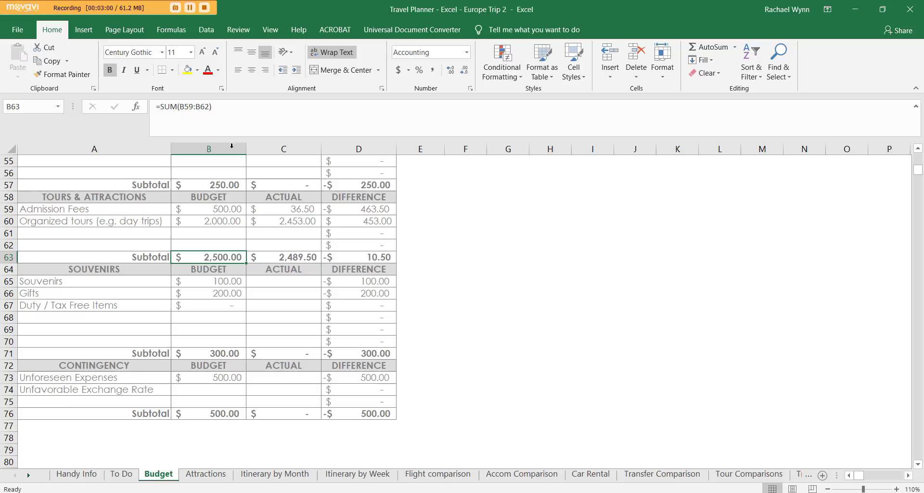
pyautogui.click(230, 128)
pyautogui.press('Return')
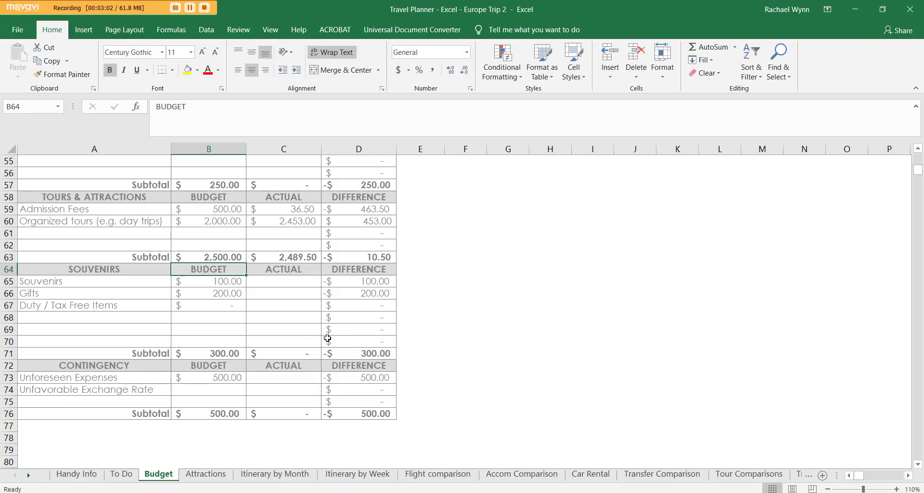
pyautogui.scroll(18, 232, 269)
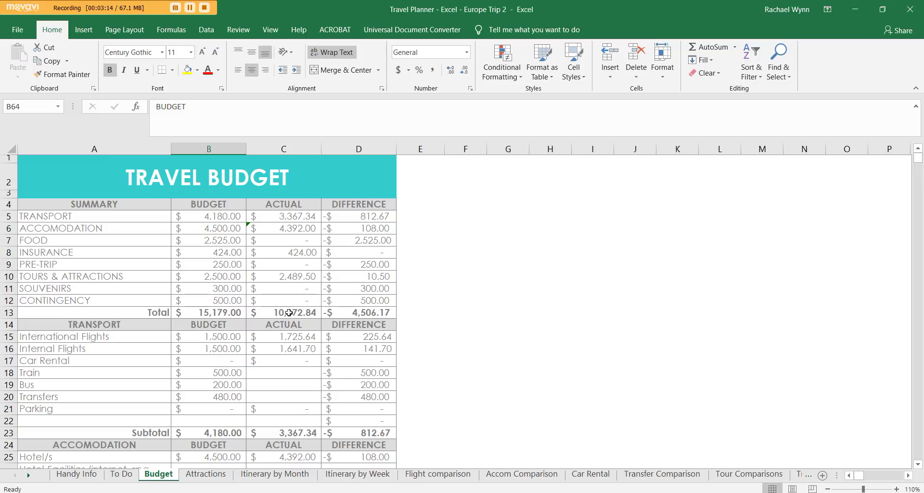
pyautogui.click(301, 241)
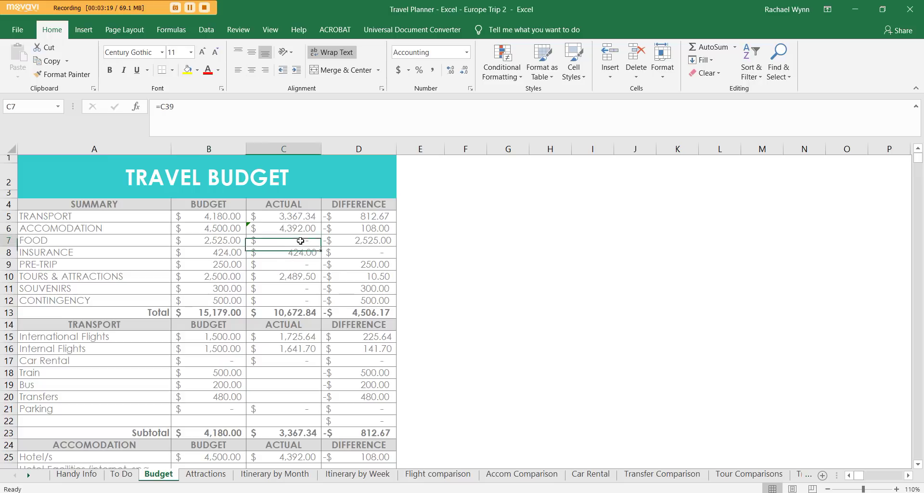
pyautogui.click(369, 314)
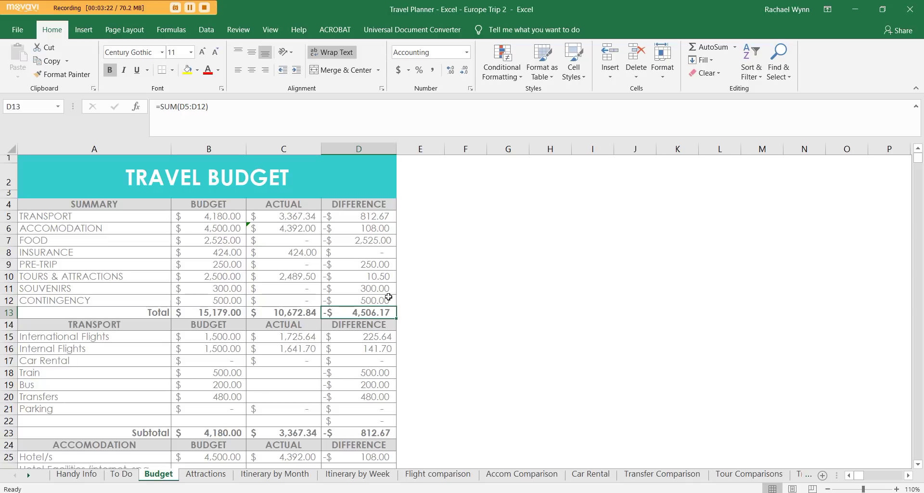
pyautogui.click(231, 310)
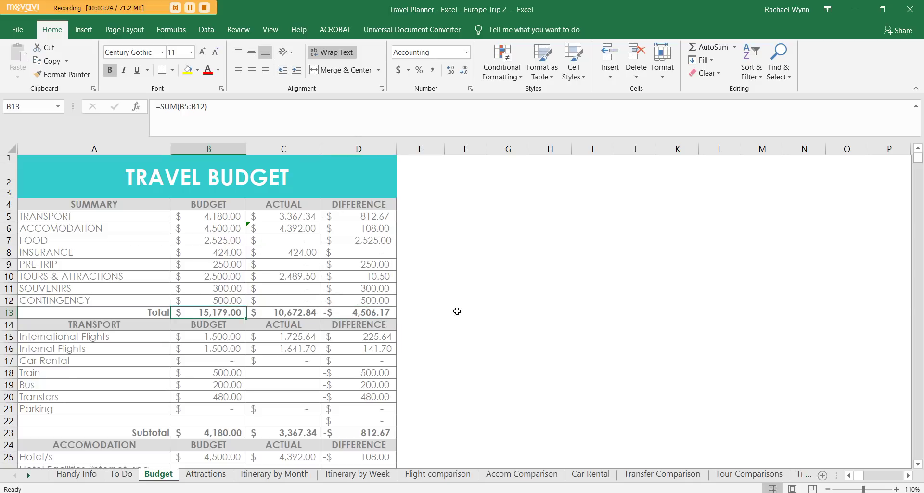
pyautogui.scroll(-2, 479, 301)
pyautogui.scroll(2, 471, 312)
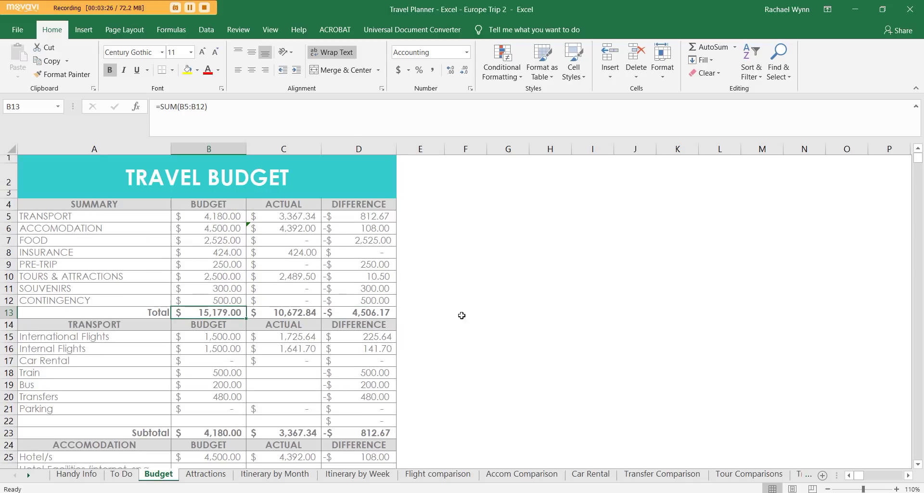
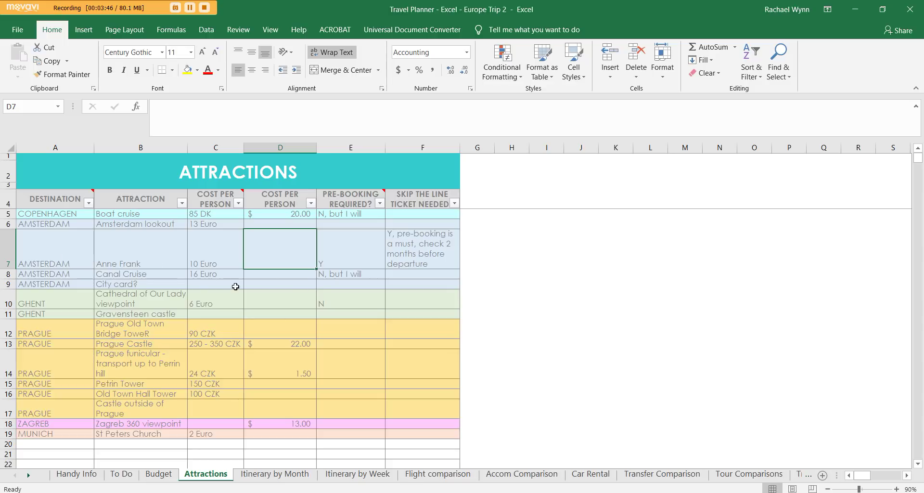
# - On the Attractions sheet, examine the Canal Cruise cost and the Anne Frank ticket note, and select the Amsterdam rows 6 to 9
pyautogui.click(163, 277)
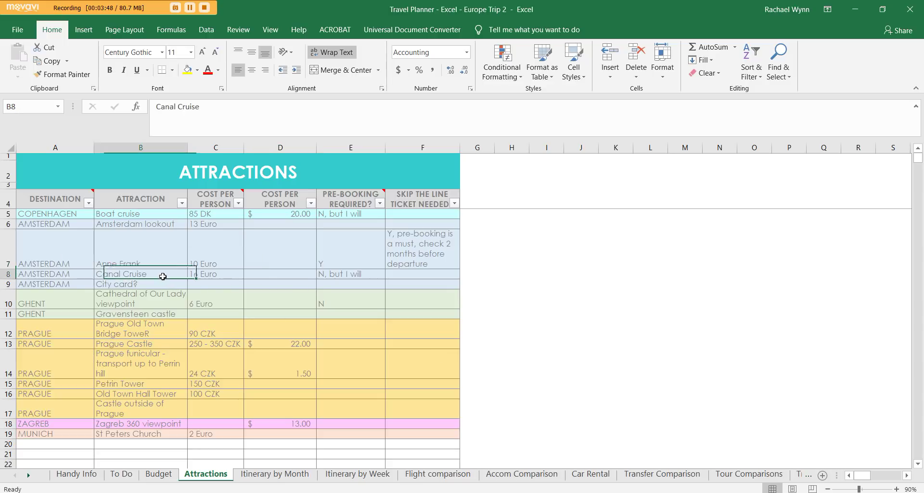
pyautogui.click(224, 277)
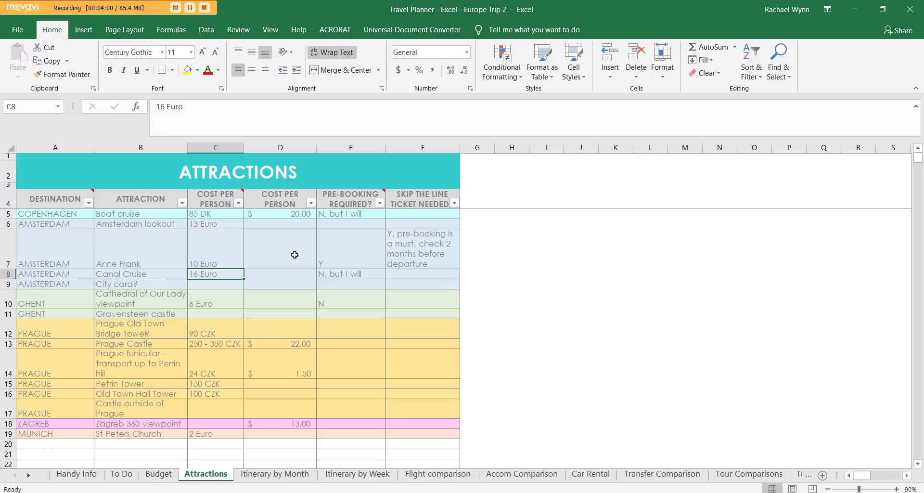
pyautogui.click(401, 250)
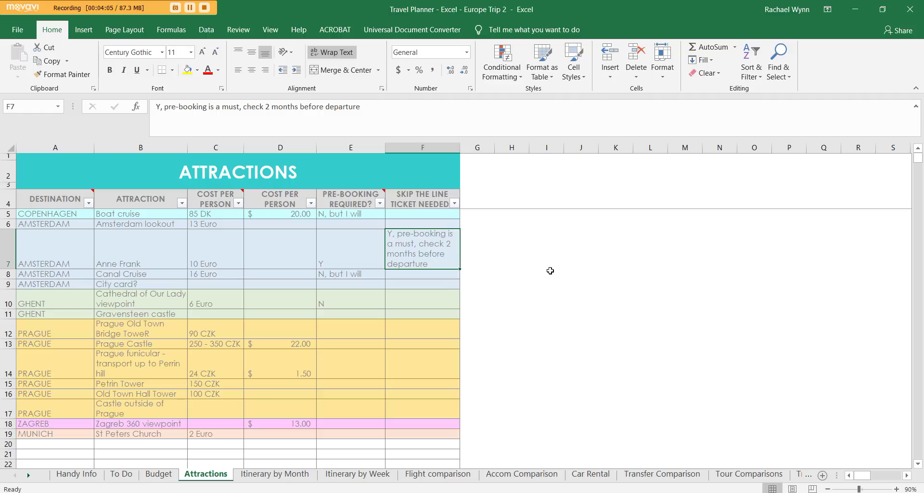
pyautogui.click(230, 276)
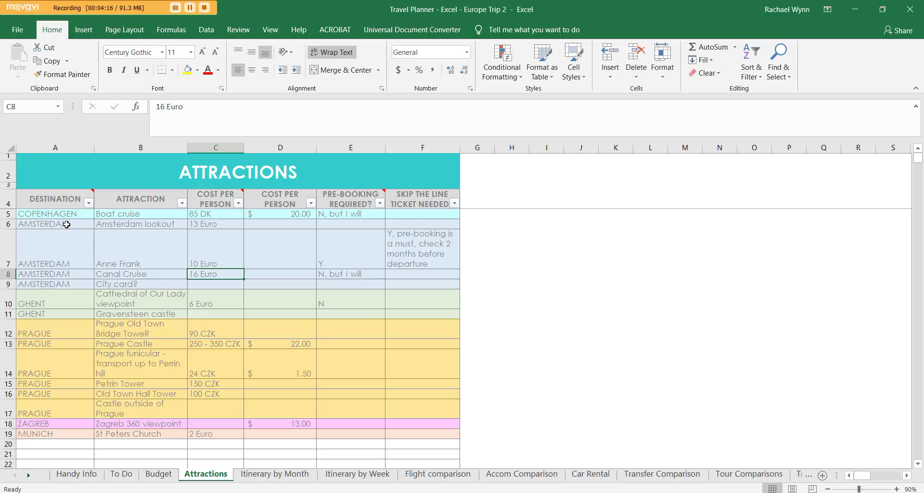
pyautogui.moveTo(67, 226); pyautogui.dragTo(432, 288)
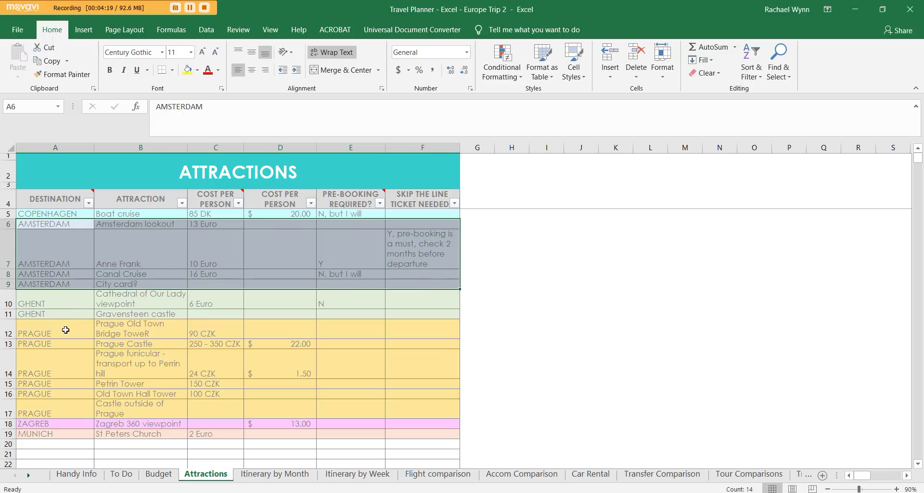
# - Highlight the Prague attractions in rows 12 to 17, and filter the Destination column to show only AMSTERDAM
pyautogui.moveTo(63, 331); pyautogui.dragTo(413, 402)
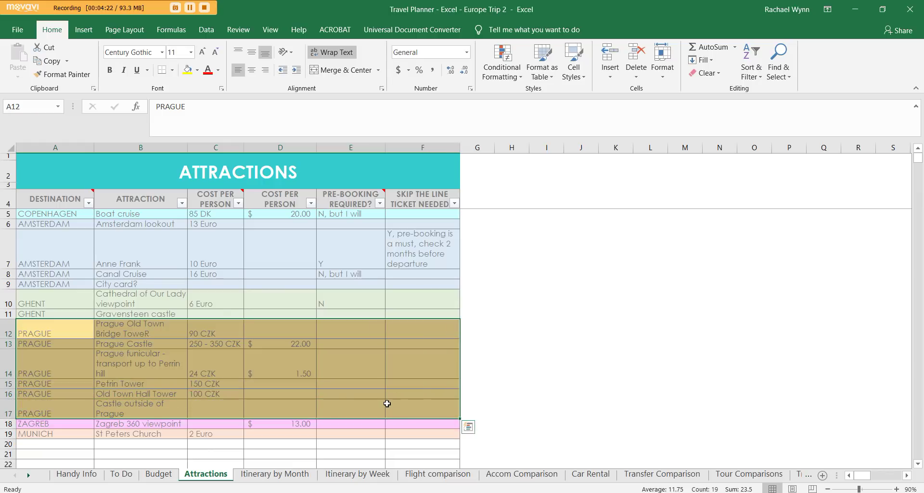
pyautogui.click(389, 405)
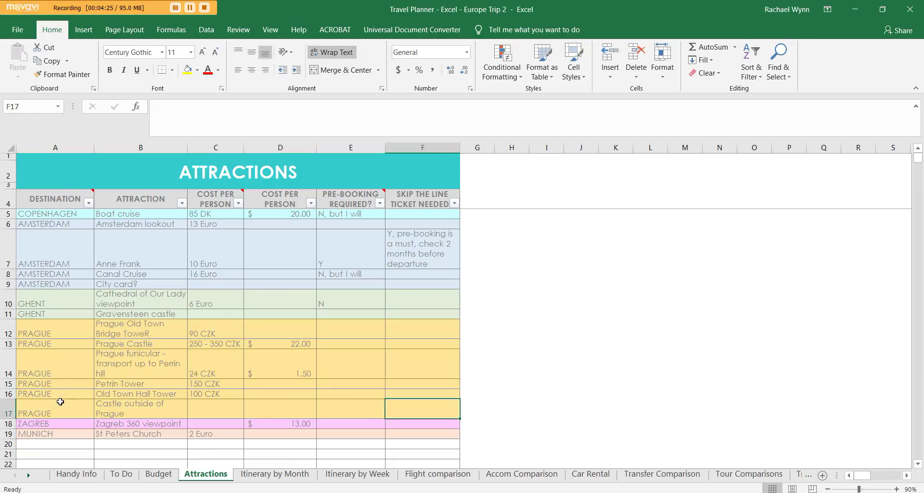
pyautogui.click(89, 204)
pyautogui.click(62, 321)
pyautogui.click(58, 331)
pyautogui.click(87, 432)
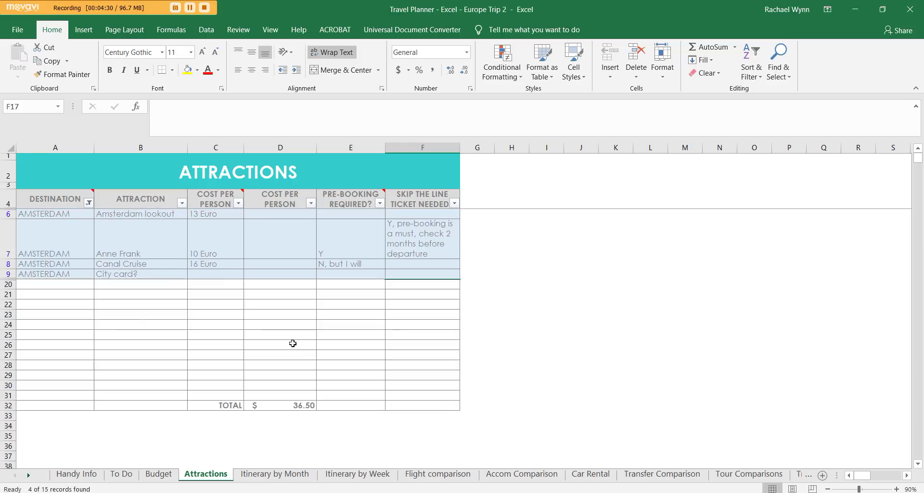
# - Show all destinations again in the Attractions list
pyautogui.click(89, 202)
pyautogui.click(68, 322)
pyautogui.click(87, 431)
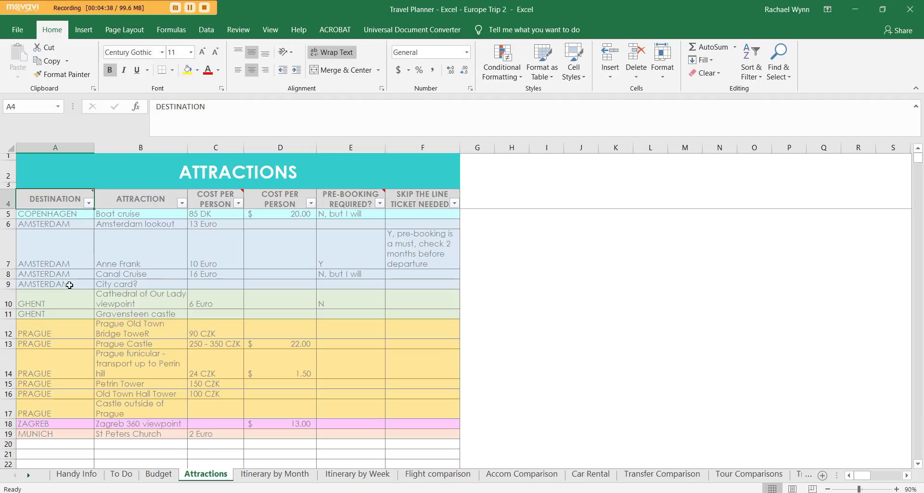
# - Filter the Destination column by the pink cell color, and restore the full list of destinations
pyautogui.click(88, 203)
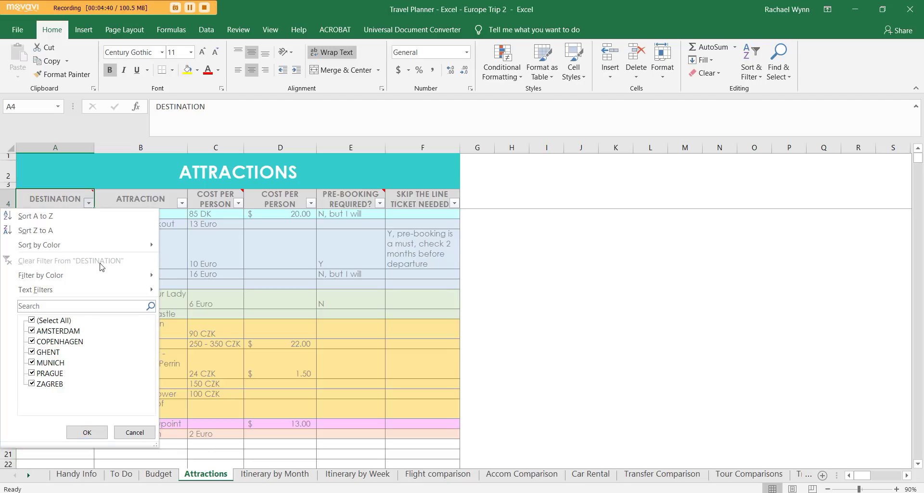
pyautogui.moveTo(105, 280)
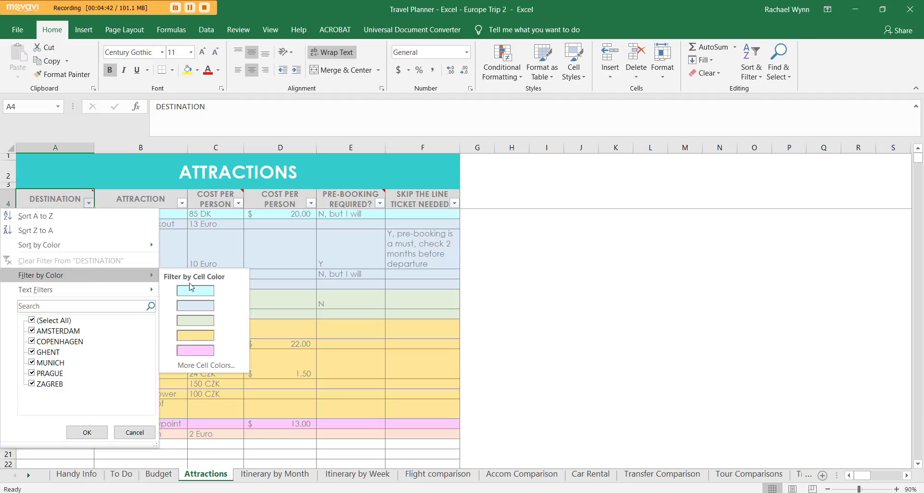
pyautogui.click(190, 350)
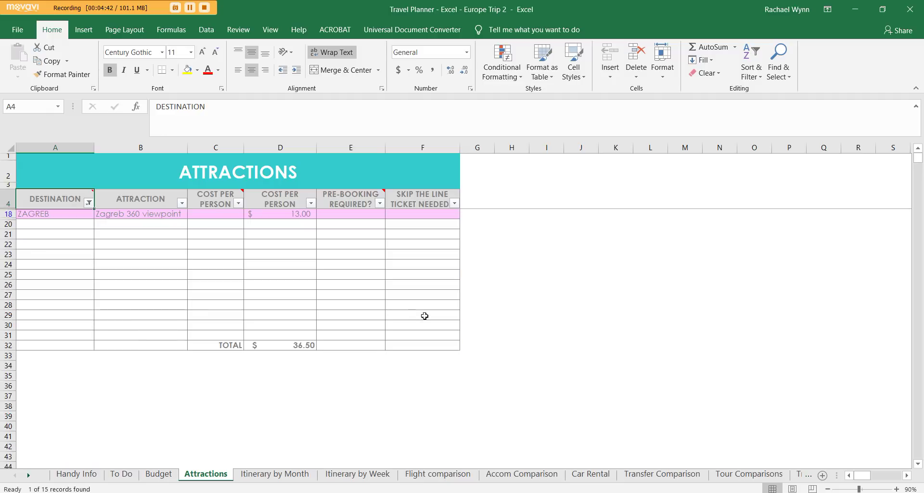
pyautogui.click(89, 203)
pyautogui.click(52, 321)
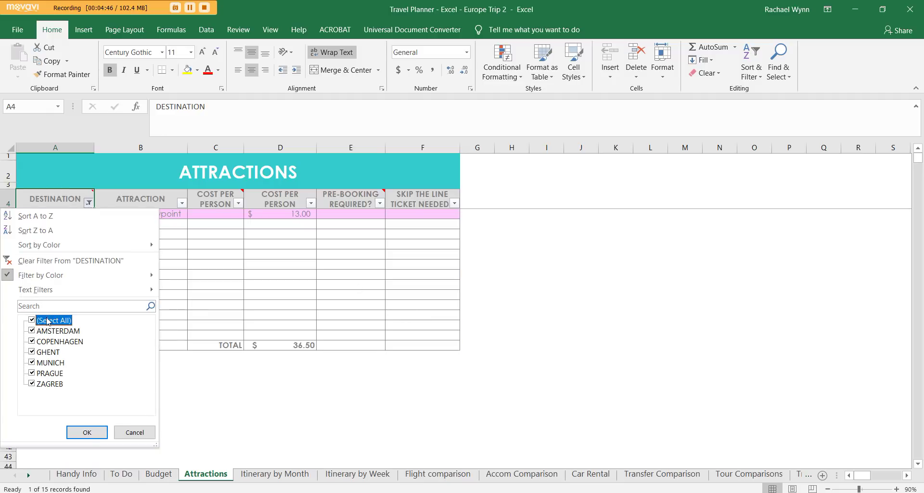
pyautogui.click(80, 432)
pyautogui.click(164, 307)
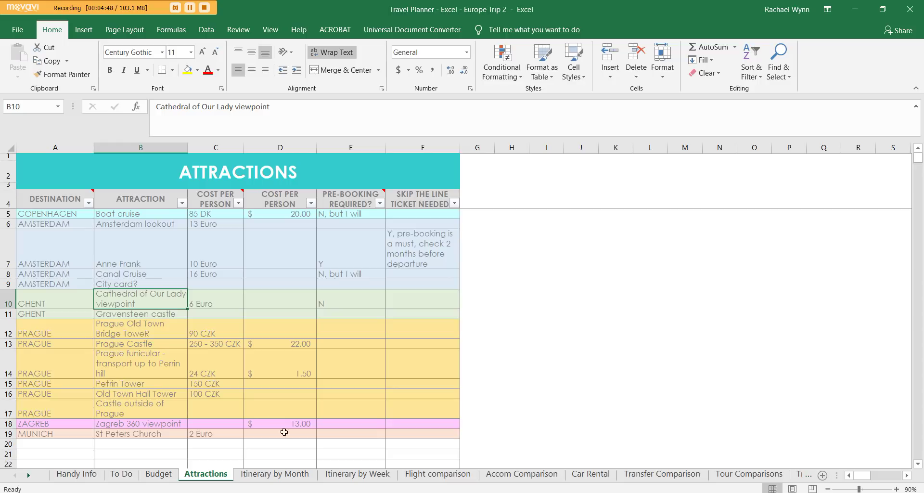
# - Open the Itinerary by Month sheet and review its weekly layout, including the 9 Sep - 15 Sep row and the Australia departure entry
pyautogui.click(262, 474)
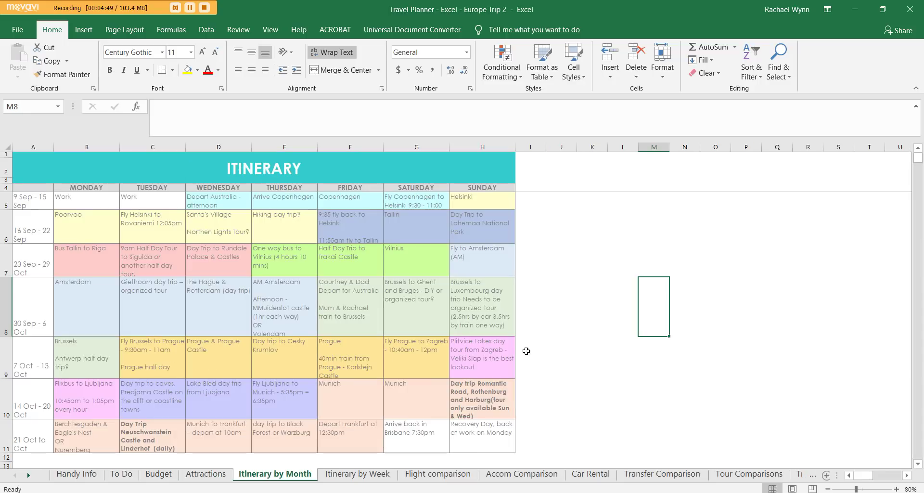
pyautogui.click(545, 302)
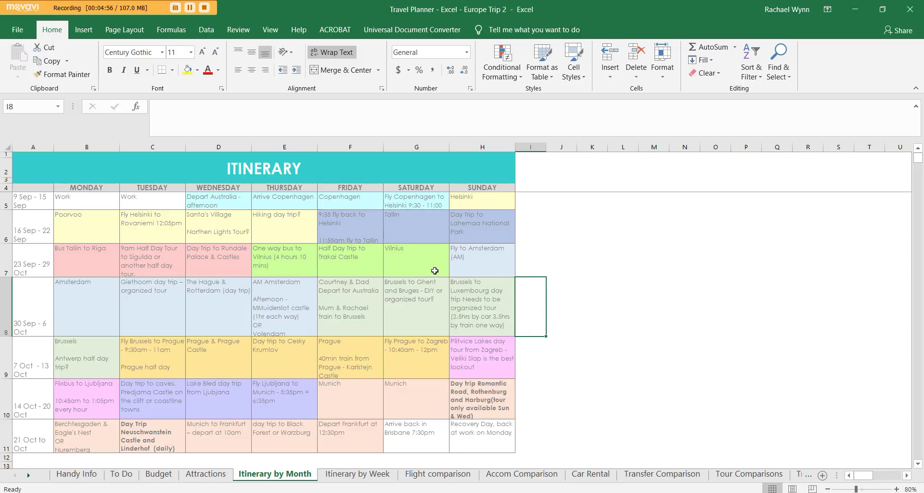
pyautogui.click(150, 356)
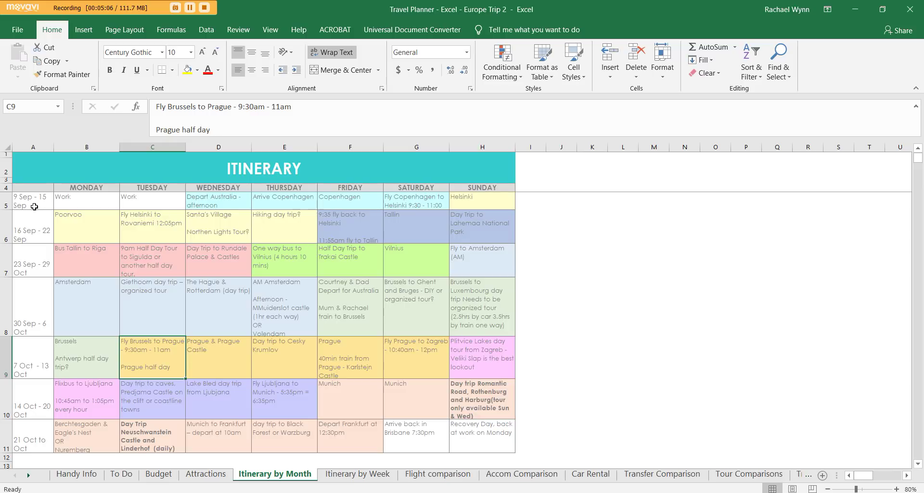
pyautogui.click(3, 201)
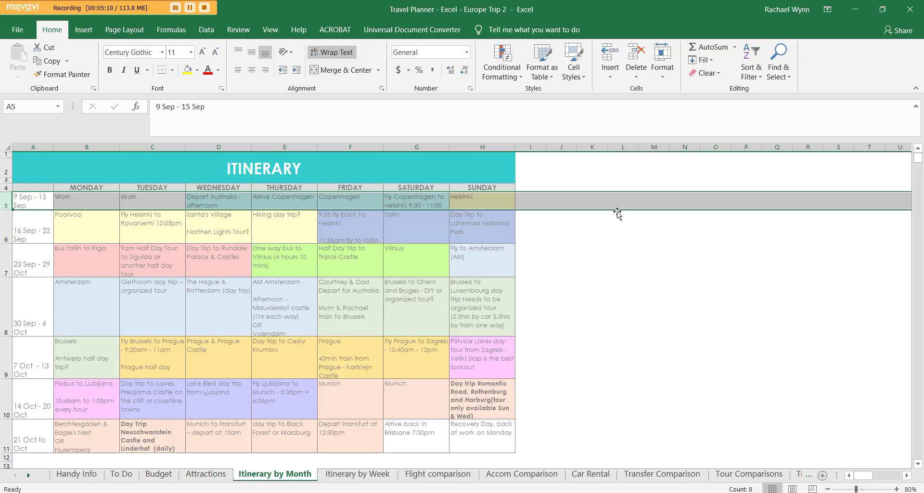
pyautogui.click(232, 203)
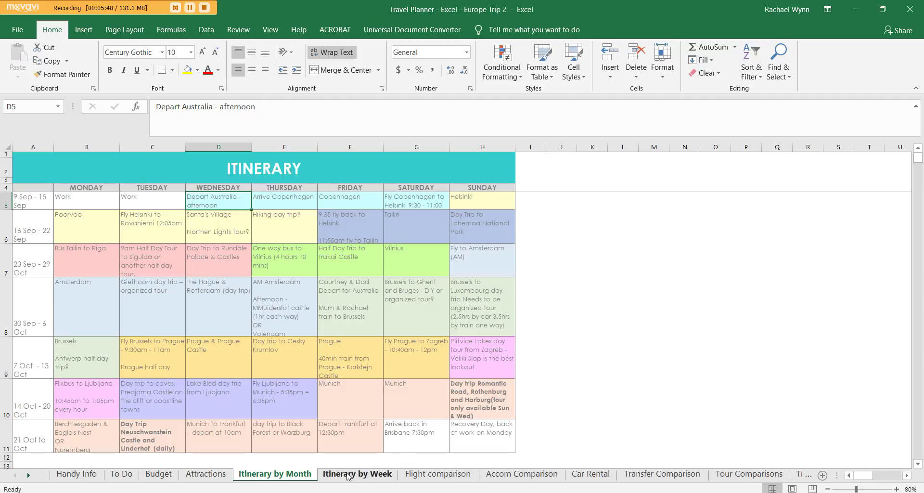
pyautogui.click(527, 313)
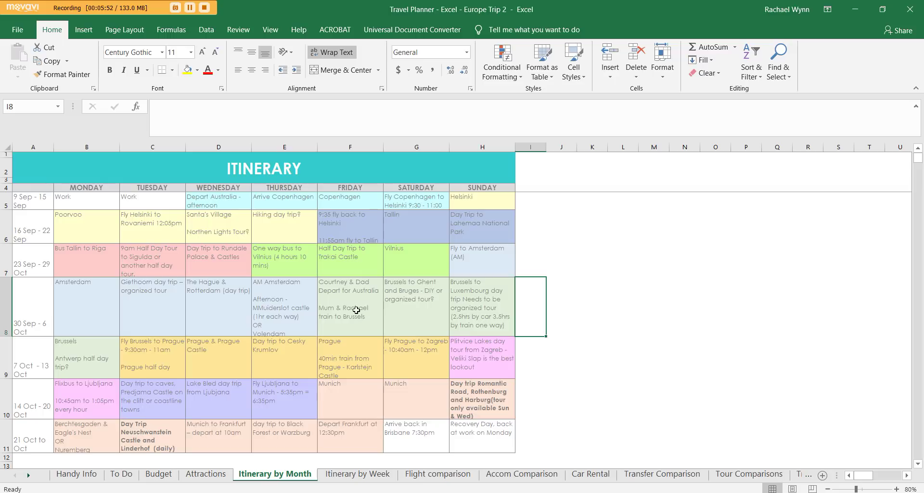
# - Review the monthly itinerary's Amsterdam, Giethoorn, Brussels to Prague, Ljubljana to Munich, Luxembourg and Romantic Road entries
pyautogui.click(159, 294)
pyautogui.click(96, 308)
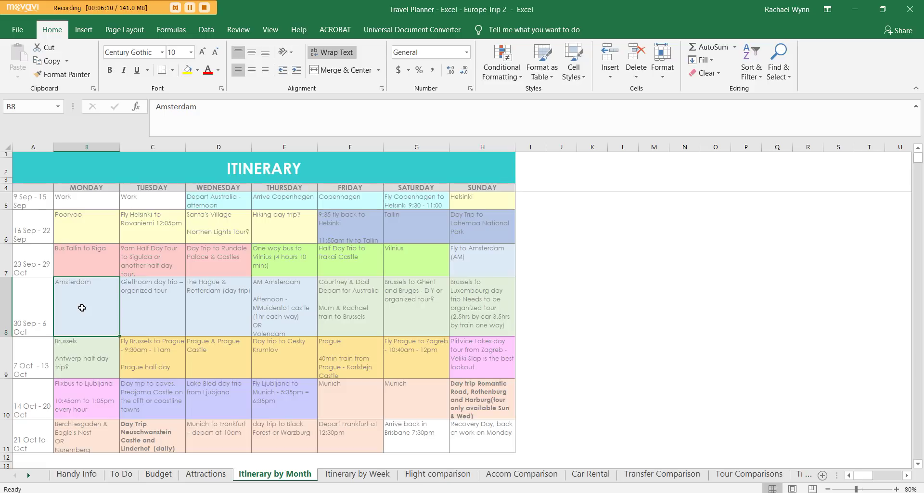
pyautogui.click(138, 309)
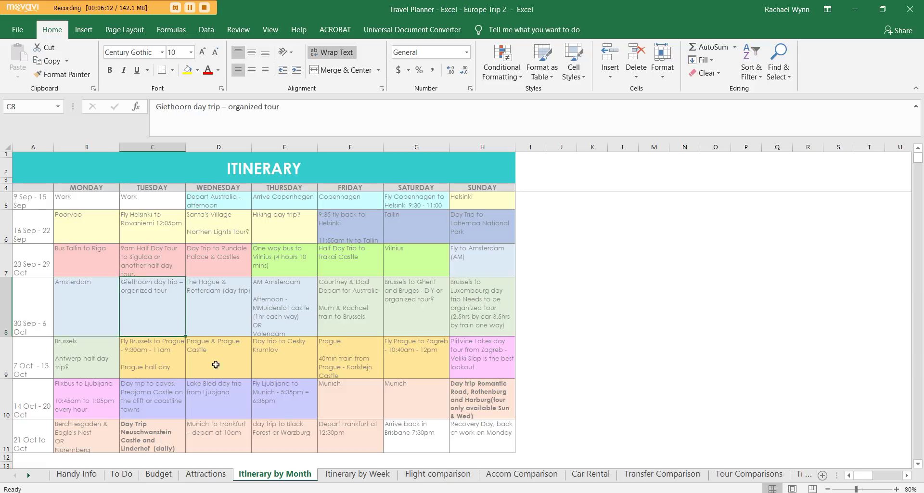
pyautogui.click(170, 373)
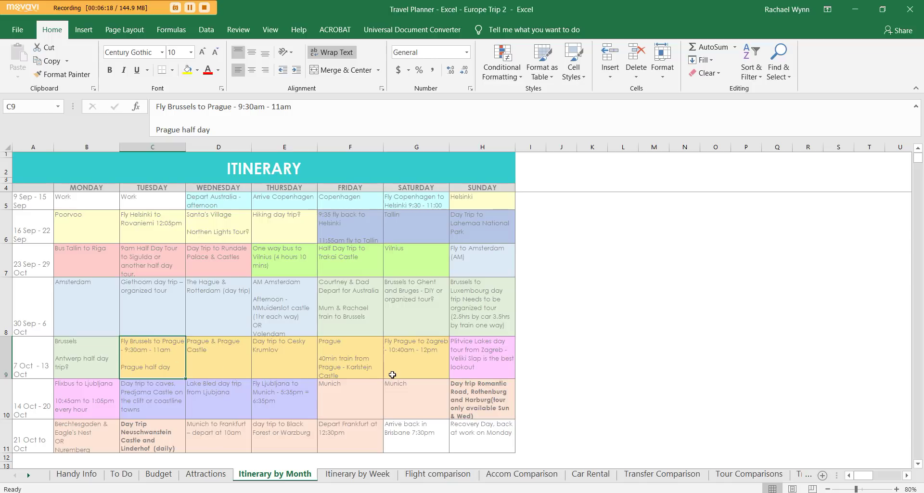
pyautogui.click(284, 403)
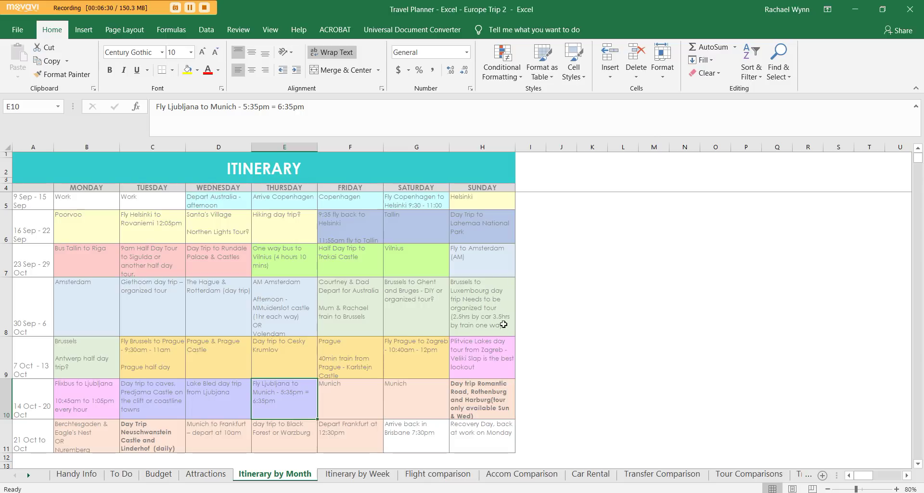
pyautogui.click(482, 318)
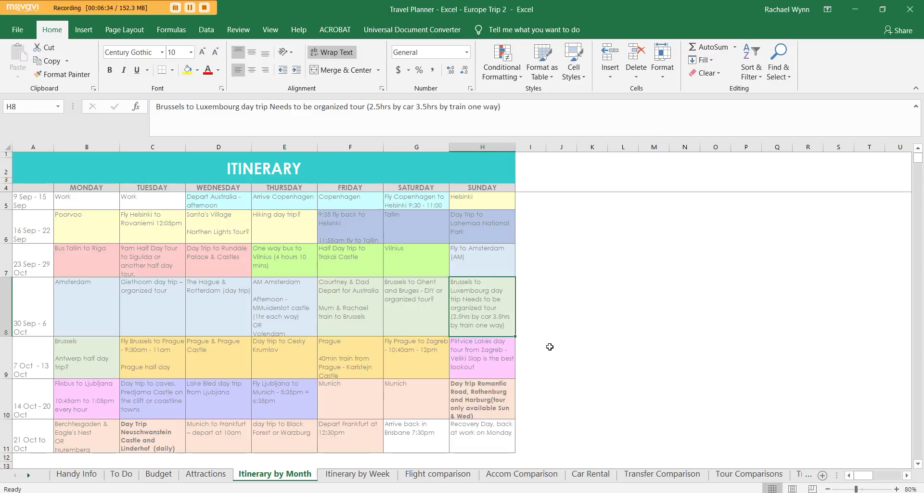
pyautogui.click(499, 394)
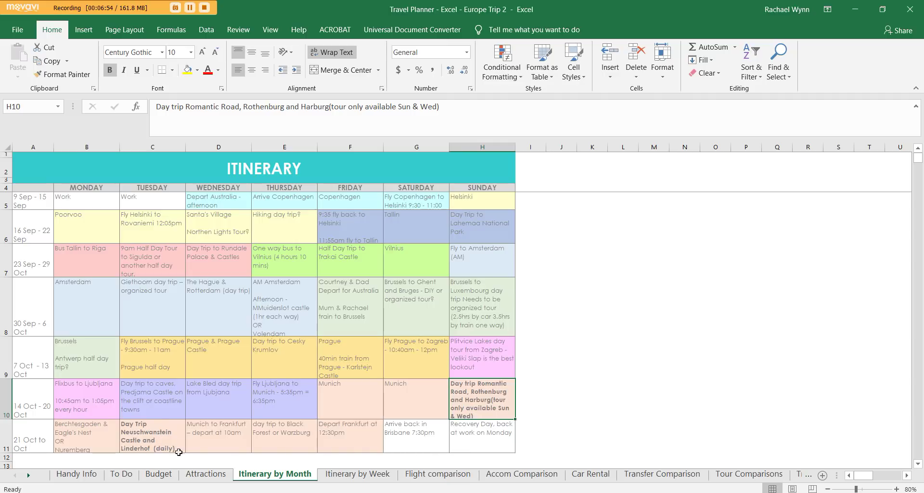
# - Try copying Thursday's "day trip to Black Forest or Warzburg" entry as values into Friday of the last week, and undo the paste
pyautogui.click(285, 425)
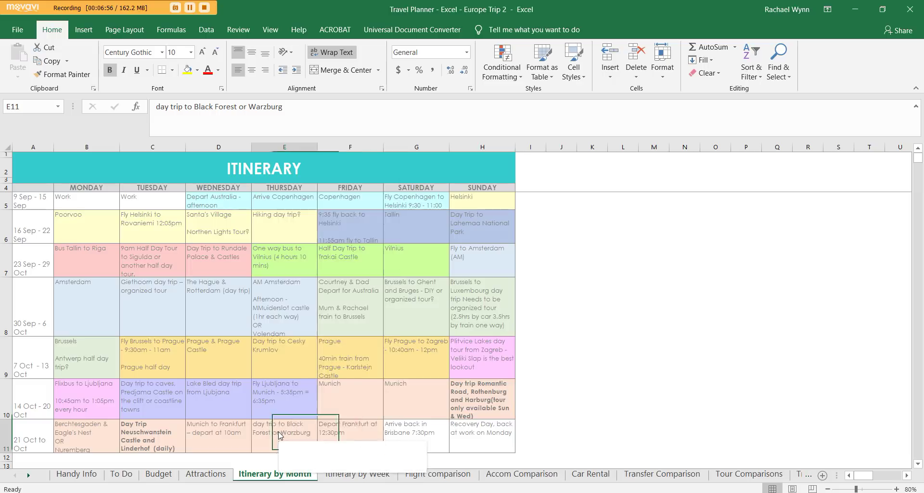
pyautogui.rightClick(279, 433)
pyautogui.click(313, 198)
pyautogui.rightClick(356, 442)
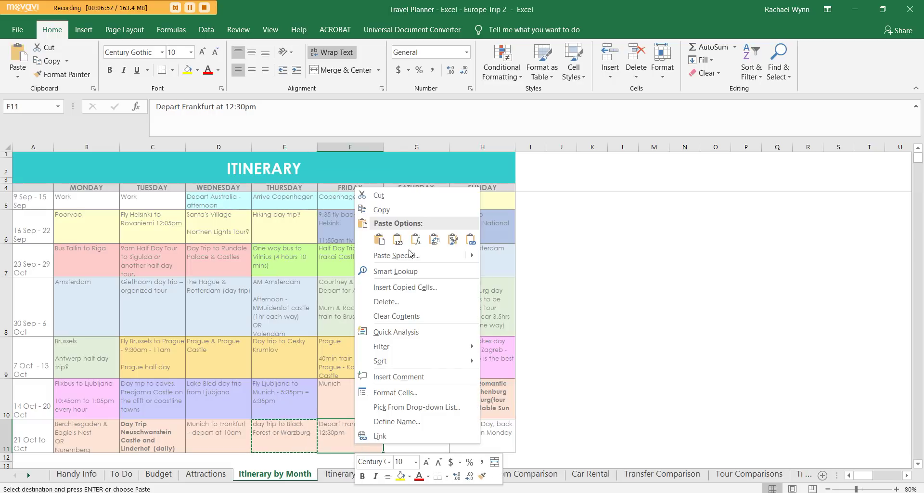
pyautogui.click(398, 239)
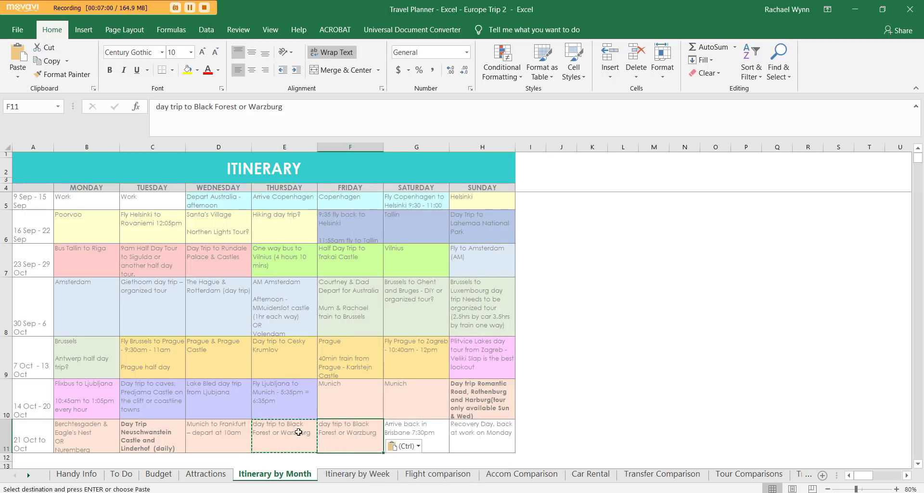
pyautogui.hotkey('ctrl', 'z')
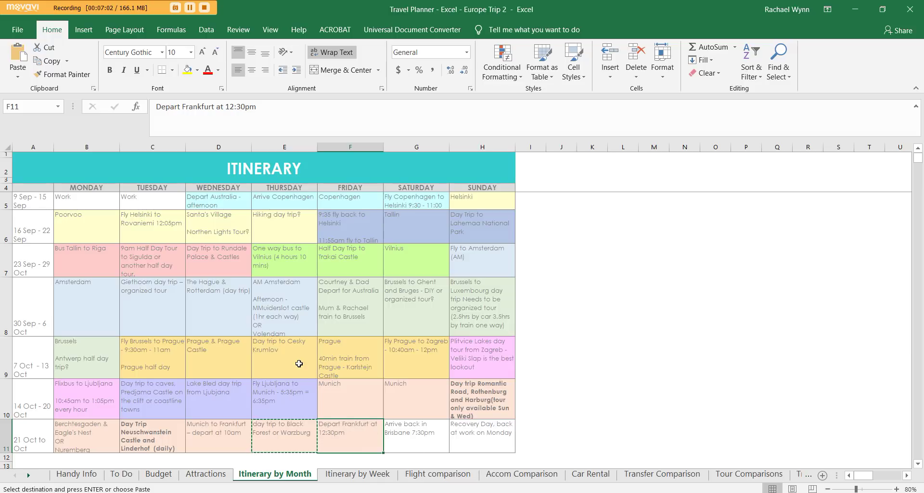
# - Copy Thursday's Black Forest day trip entry from the last week into empty cell K9
pyautogui.rightClick(297, 433)
pyautogui.click(605, 367)
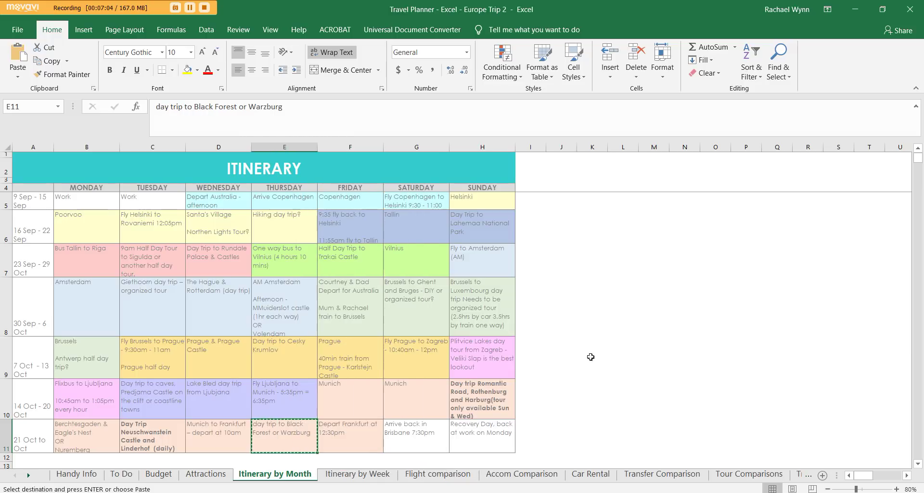
pyautogui.rightClick(605, 367)
pyautogui.click(624, 149)
# - Copy Wednesday's "Munich to Frankfurt – depart at 10am" entry over the Thursday entry in the last week
pyautogui.rightClick(206, 449)
pyautogui.click(227, 215)
pyautogui.rightClick(297, 457)
pyautogui.click(332, 251)
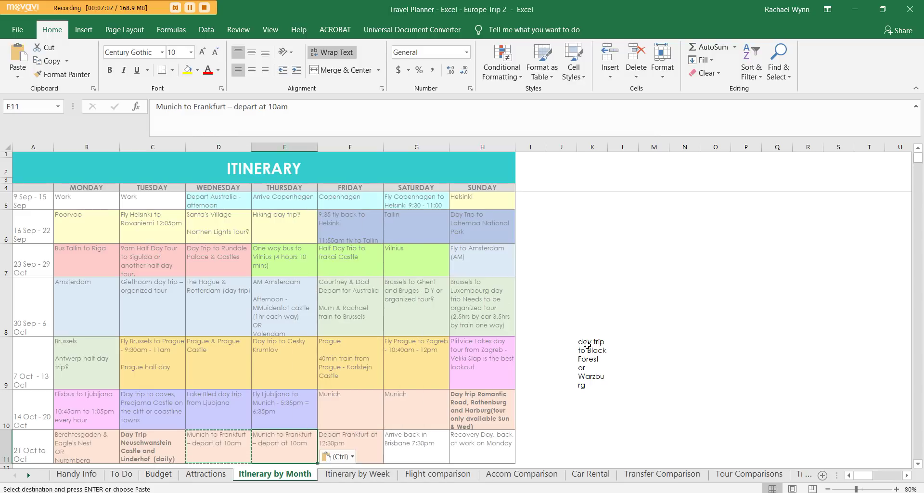
# - Copy the Black Forest day trip text from K9 into Wednesday of the last week, and clear K9
pyautogui.rightClick(592, 364)
pyautogui.click(609, 122)
pyautogui.rightClick(205, 444)
pyautogui.click(225, 244)
pyautogui.press('Delete')
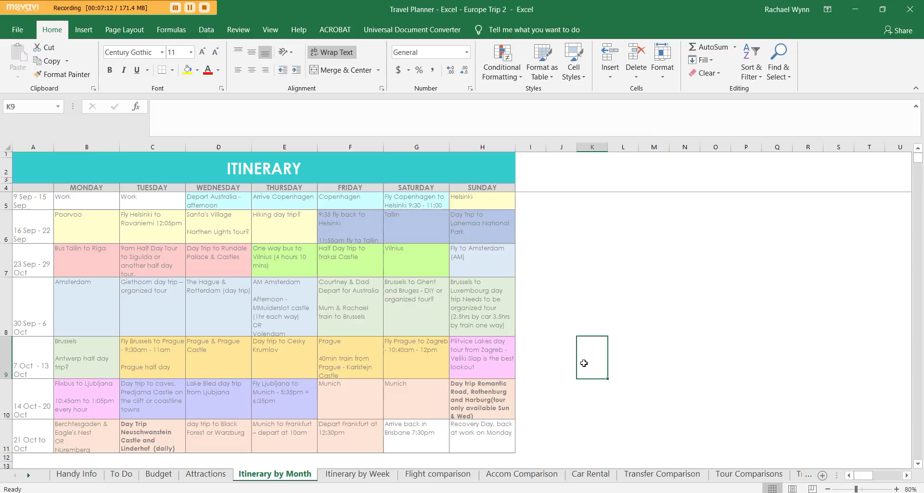
# - Undo the swap of the Wednesday and Thursday entries, including the temporary copy in K9
pyautogui.hotkey('ctrl', 'z')
pyautogui.hotkey('ctrl', 'z')
pyautogui.hotkey('ctrl', 'z')
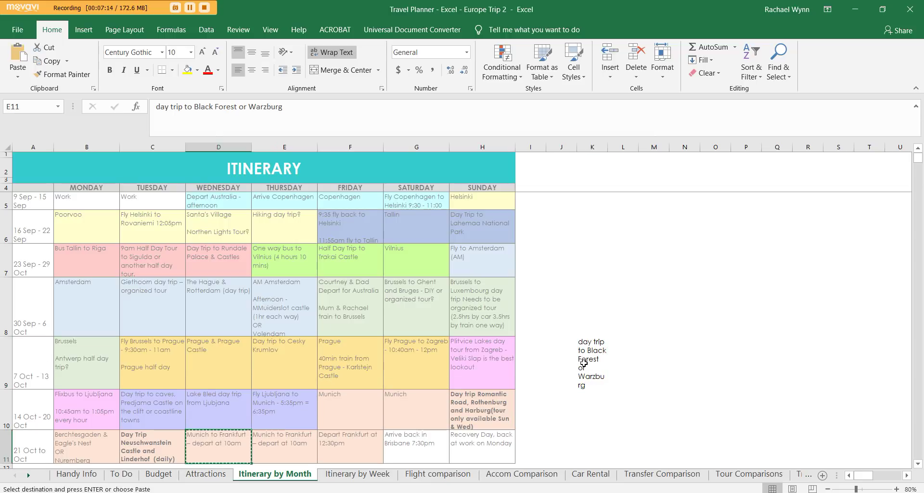
pyautogui.hotkey('ctrl', 'z')
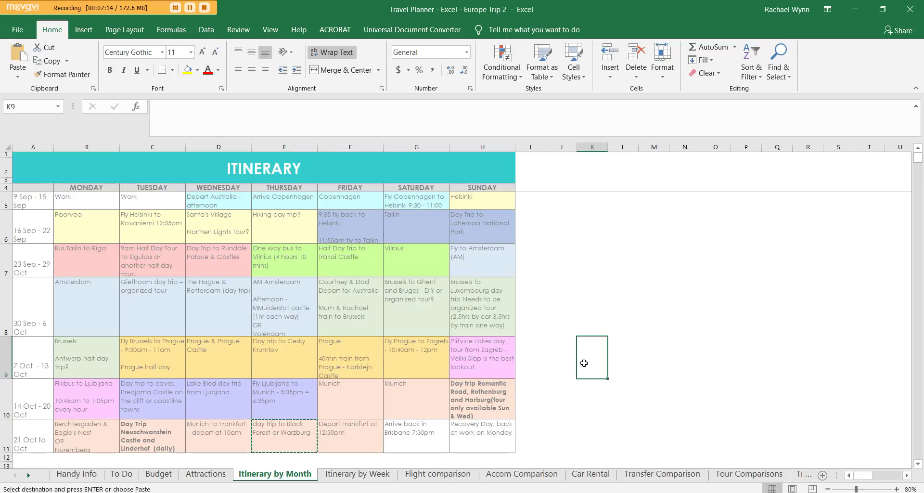
# - Examine the Saturday Prague to Zagreb flight entry and the Friday to Sunday Munich entries in the 14 Oct - 20 Oct week
pyautogui.click(558, 304)
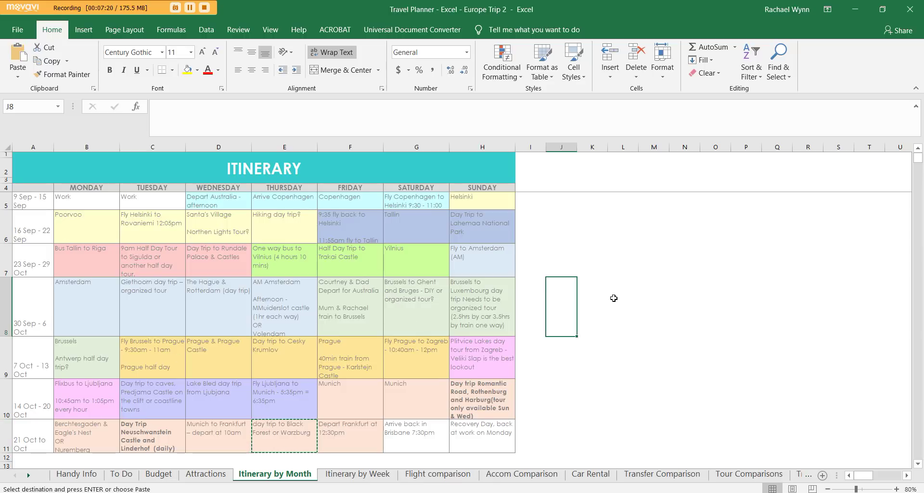
pyautogui.click(403, 359)
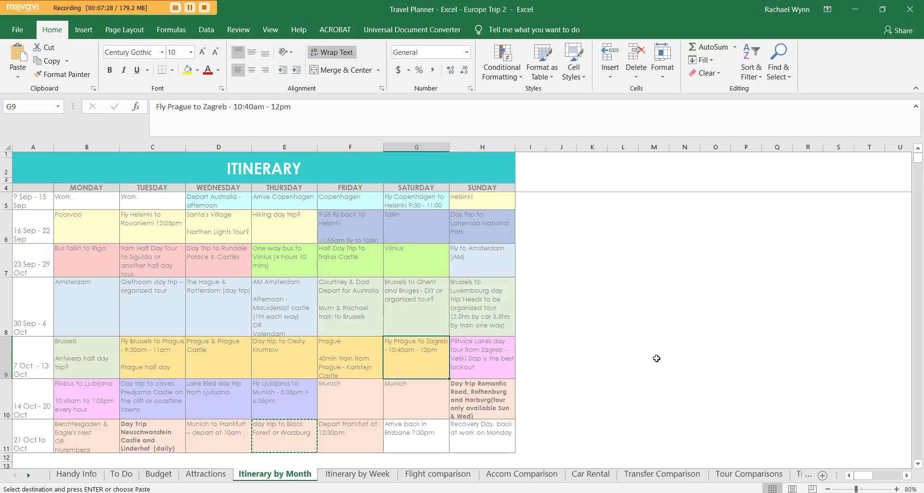
pyautogui.moveTo(337, 395); pyautogui.dragTo(500, 399)
pyautogui.click(574, 369)
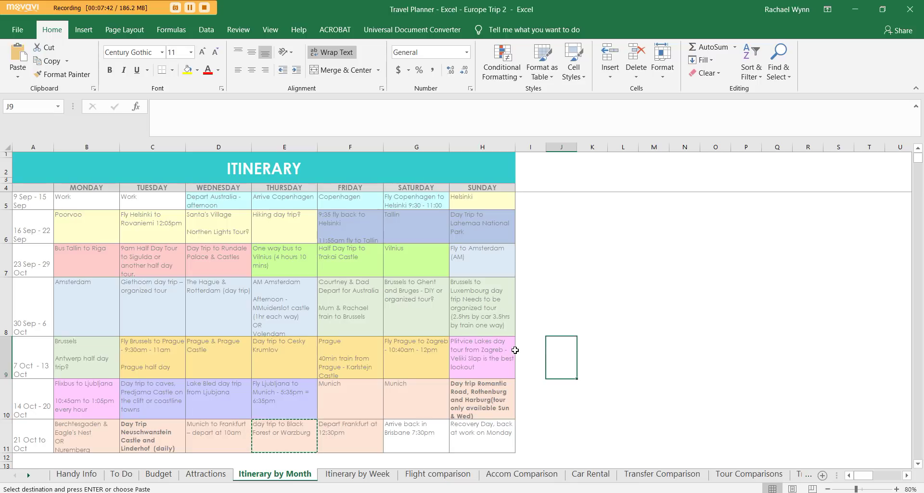
# - Open the Itinerary by Week sheet and review the daily time slots for Week 1 and Week 2
pyautogui.click(375, 474)
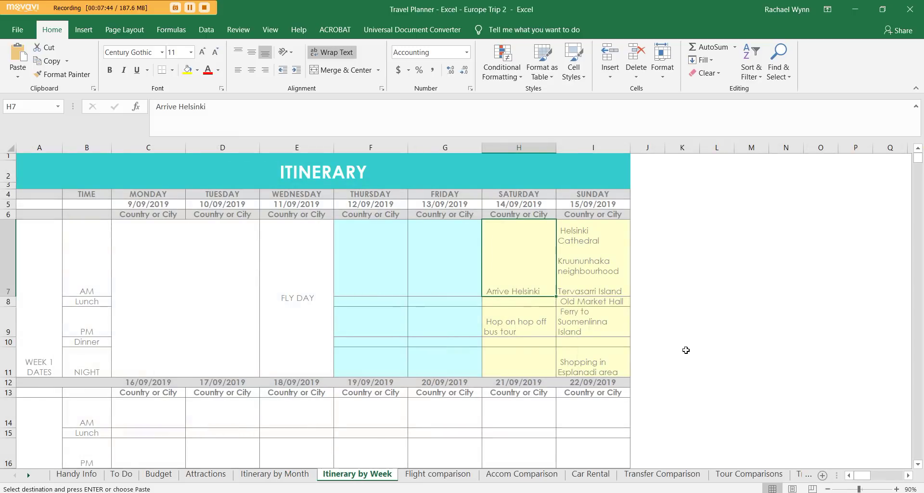
pyautogui.click(826, 489)
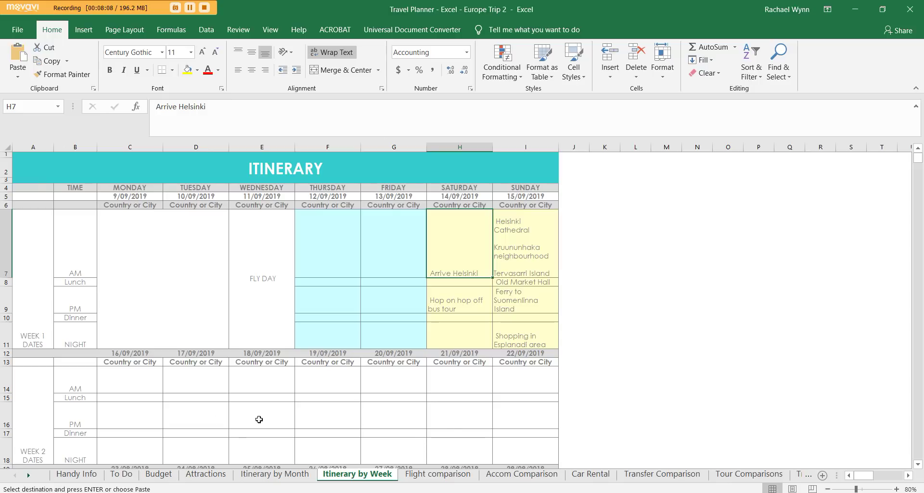
# - Examine the Week 1 morning and lunch rows and the date formulas under Monday and Tuesday
pyautogui.click(7, 246)
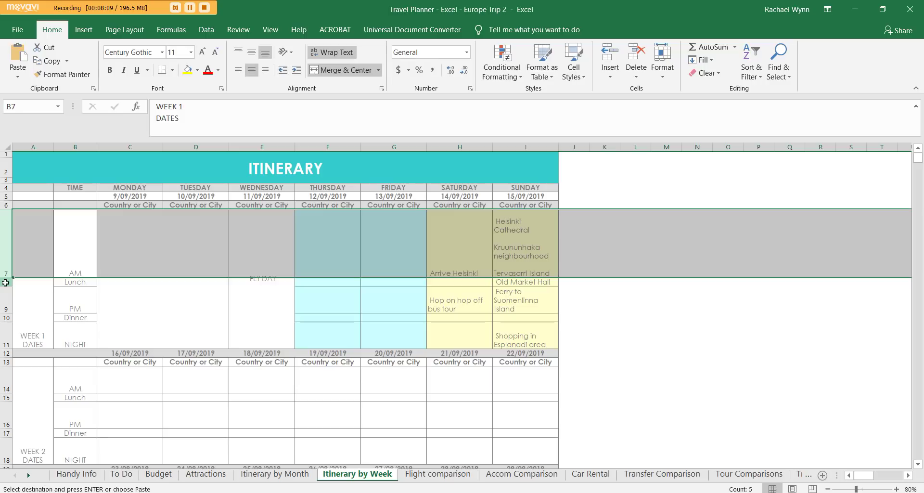
pyautogui.click(5, 283)
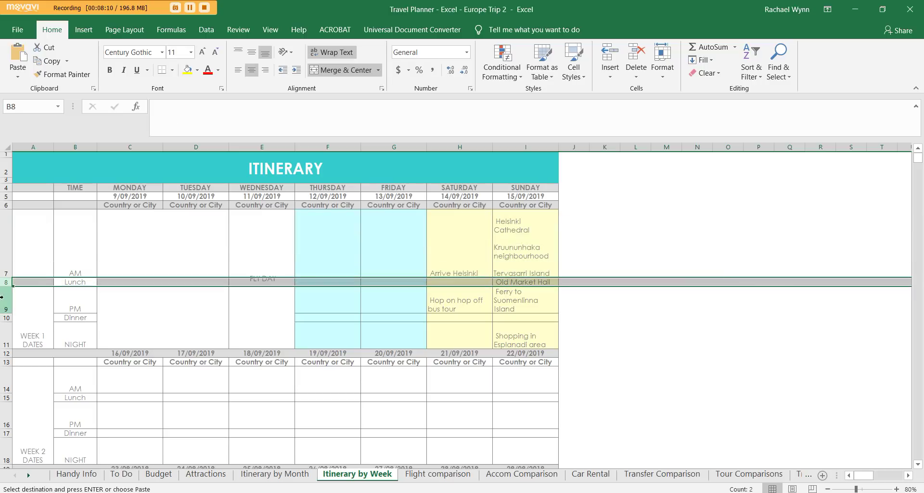
pyautogui.click(41, 326)
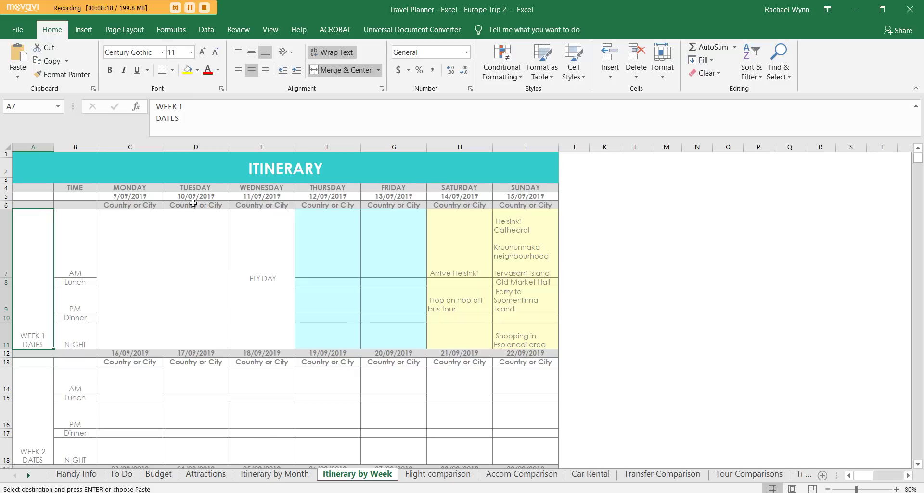
pyautogui.click(147, 197)
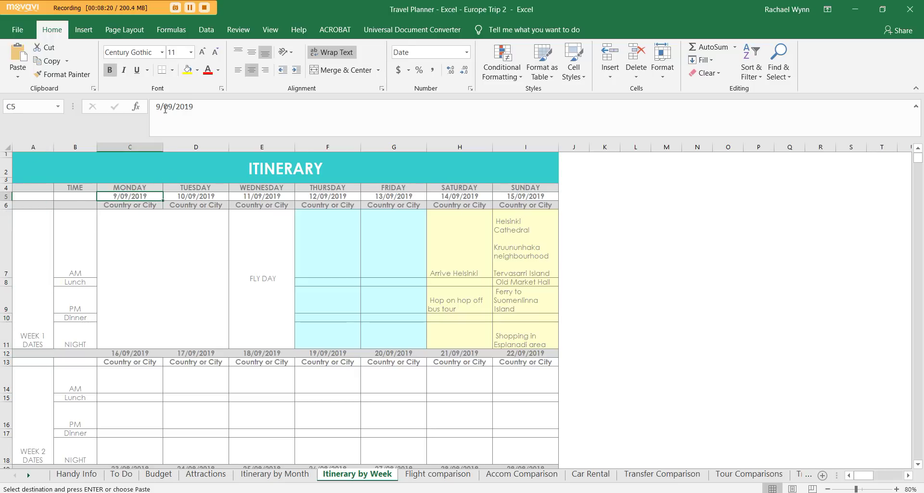
pyautogui.click(209, 197)
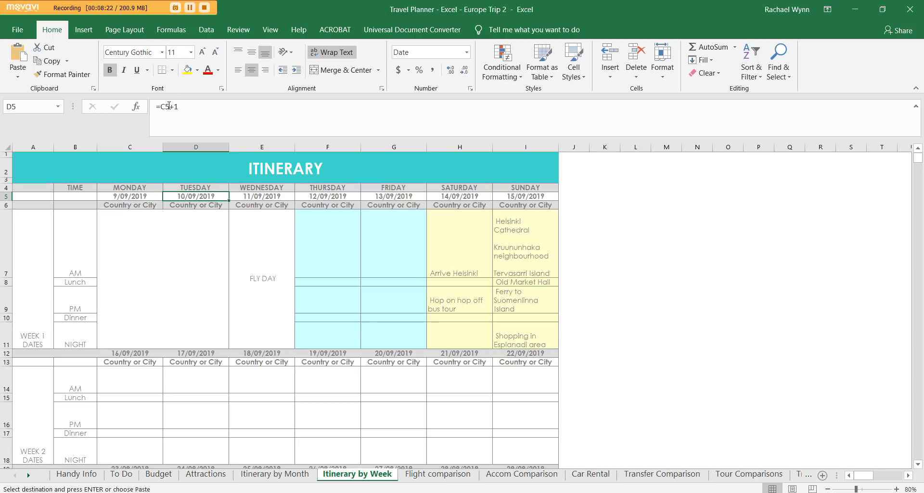
# - Review the remaining weekly blocks down to the 21/10/2019 week and compare them with the Itinerary by Month sheet
pyautogui.scroll(-2, 441, 335)
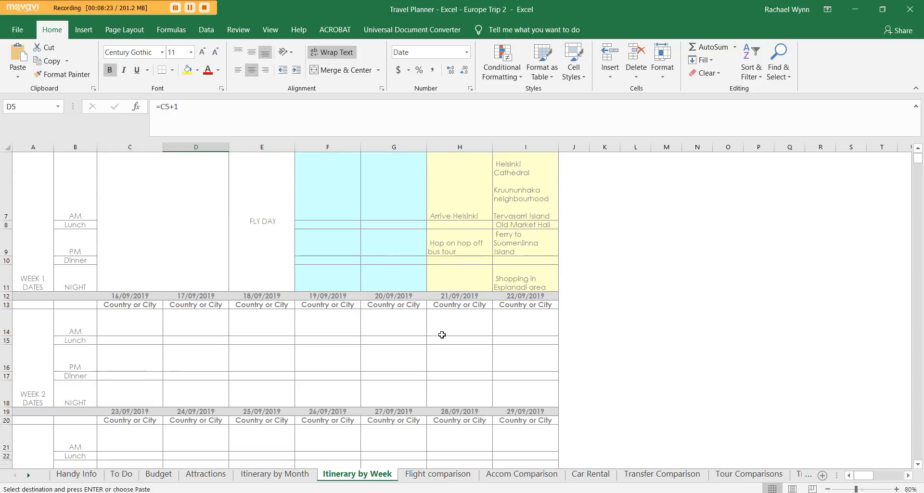
pyautogui.scroll(-11, 532, 355)
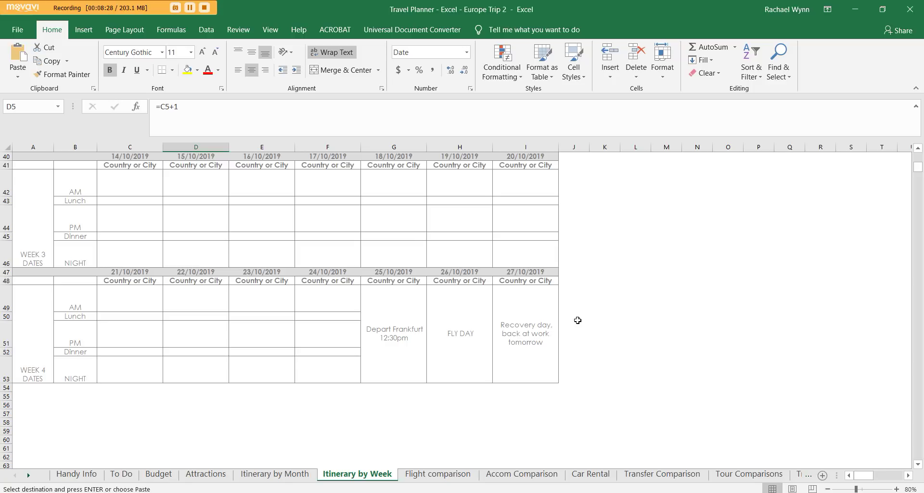
pyautogui.click(43, 343)
pyautogui.scroll(6, 320, 325)
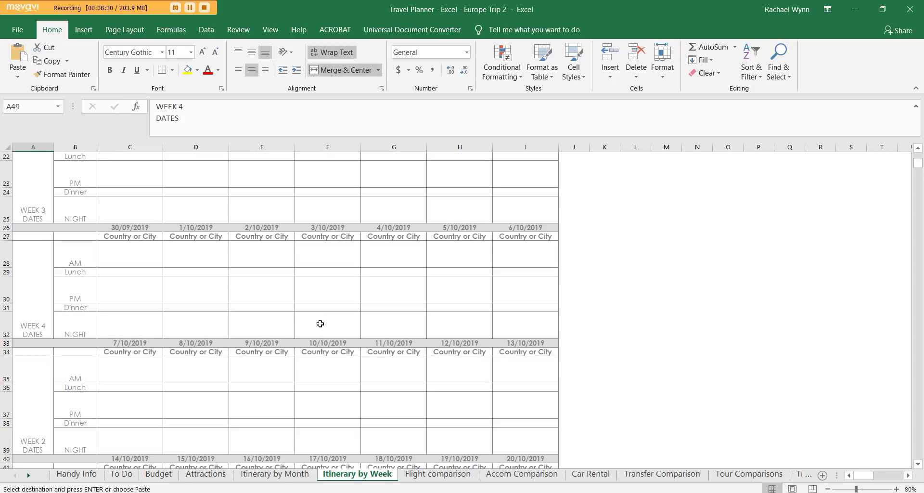
pyautogui.scroll(7, 320, 325)
pyautogui.click(274, 473)
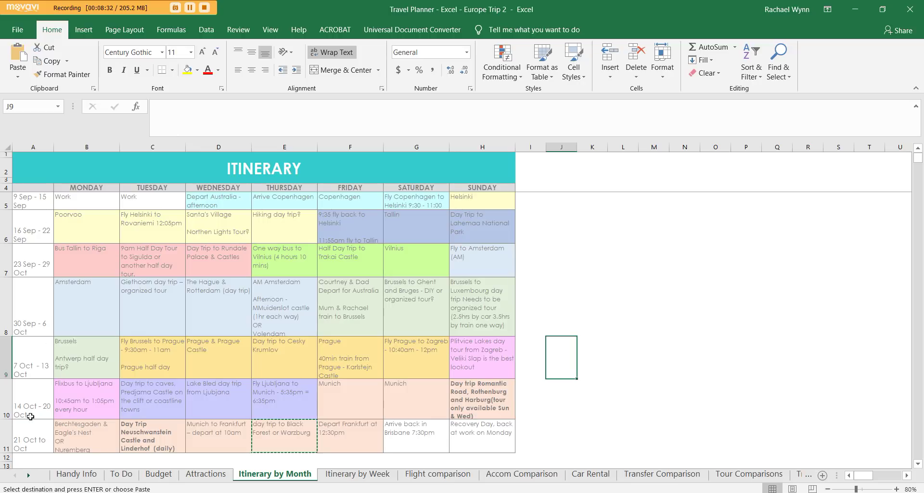
pyautogui.click(357, 473)
pyautogui.scroll(-2, 198, 352)
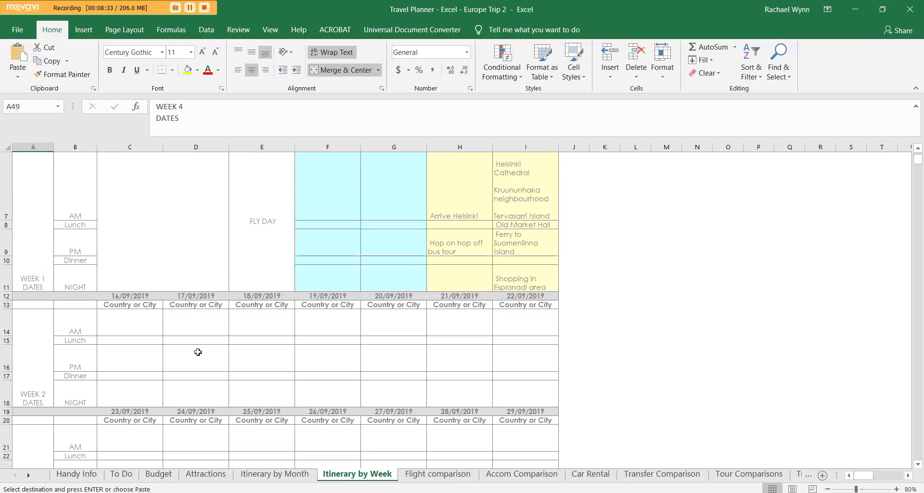
pyautogui.scroll(-11, 198, 352)
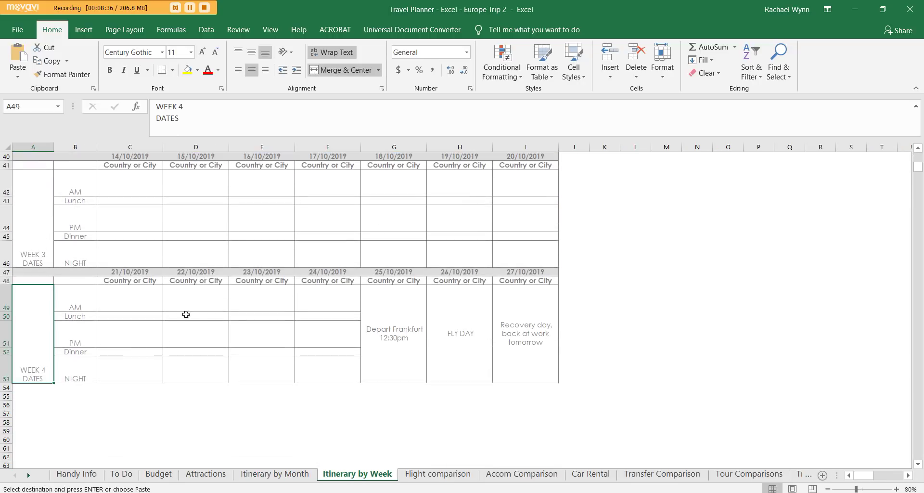
# - Copy the 21/10/2019 week block in rows 47 to 53, insert it at row 54, and check the formula in C54
pyautogui.moveTo(2, 271); pyautogui.dragTo(4, 381)
pyautogui.rightClick(4, 380)
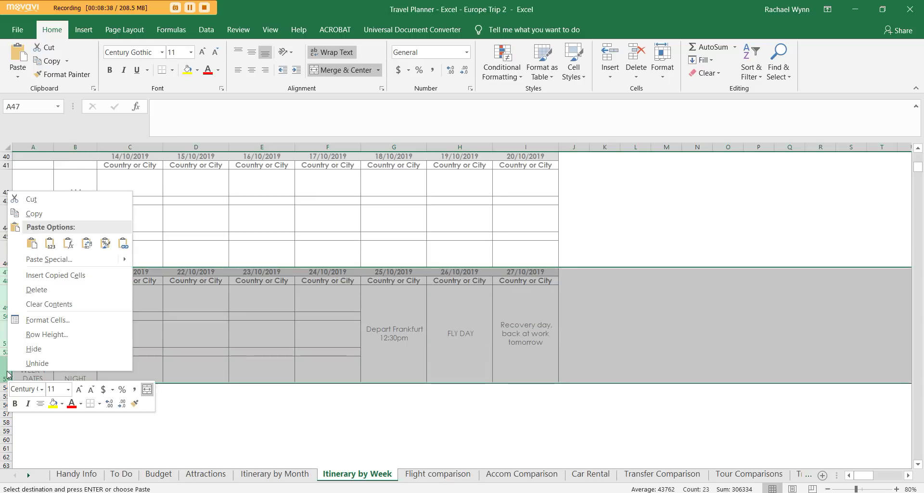
pyautogui.click(33, 213)
pyautogui.rightClick(4, 387)
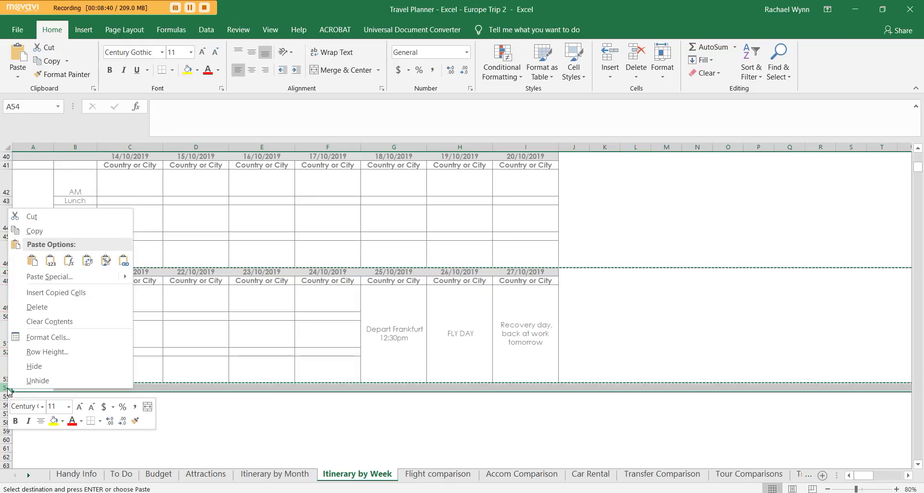
pyautogui.click(96, 292)
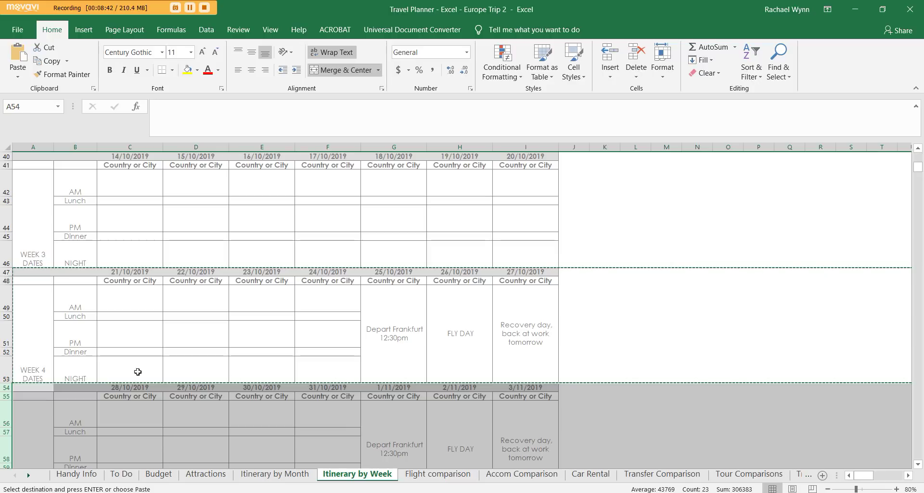
pyautogui.scroll(-1, 119, 384)
pyautogui.doubleClick(129, 343)
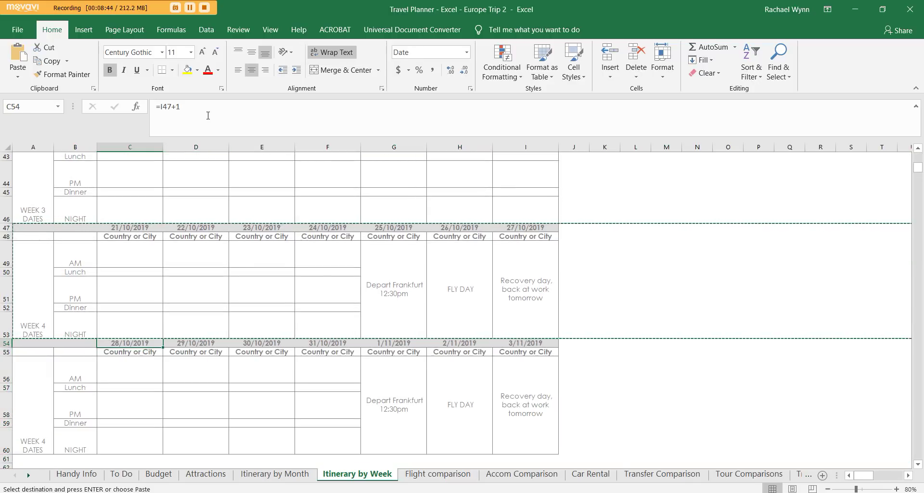
pyautogui.press('Return')
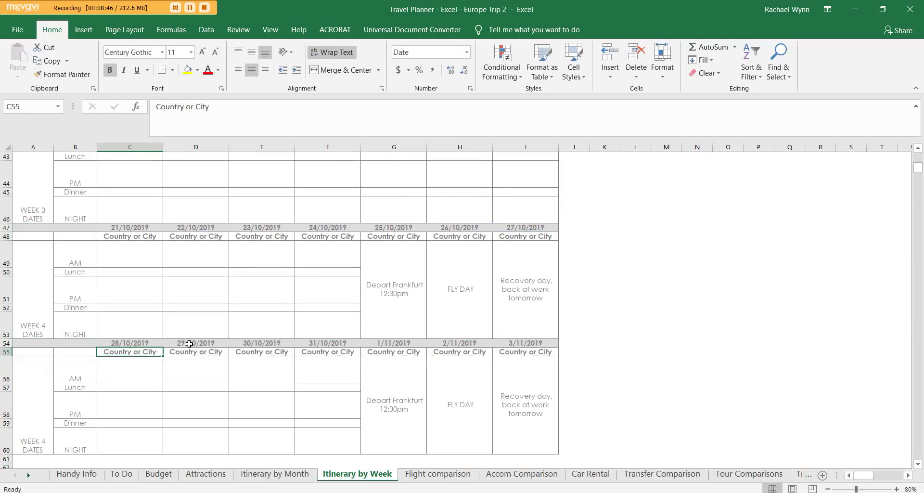
# - Change the week label in A56 of the inserted block to WEEK 5
pyautogui.click(41, 409)
pyautogui.click(183, 106)
pyautogui.press('BackSpace')
pyautogui.write('5')
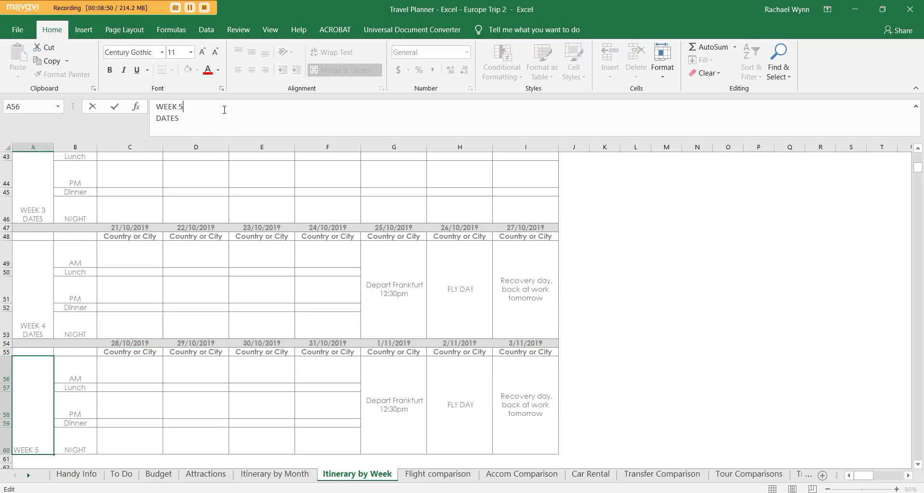
pyautogui.press('Return')
# - Add "type here" below a blank line after "Ferry to Suomenlinna Island" in the Sunday 15/09/2019 PM cell
pyautogui.scroll(14, 375, 318)
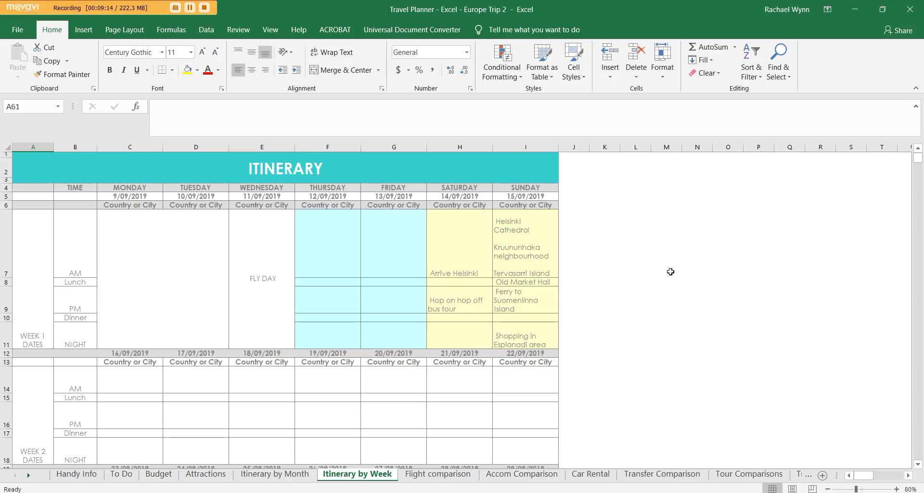
pyautogui.click(535, 239)
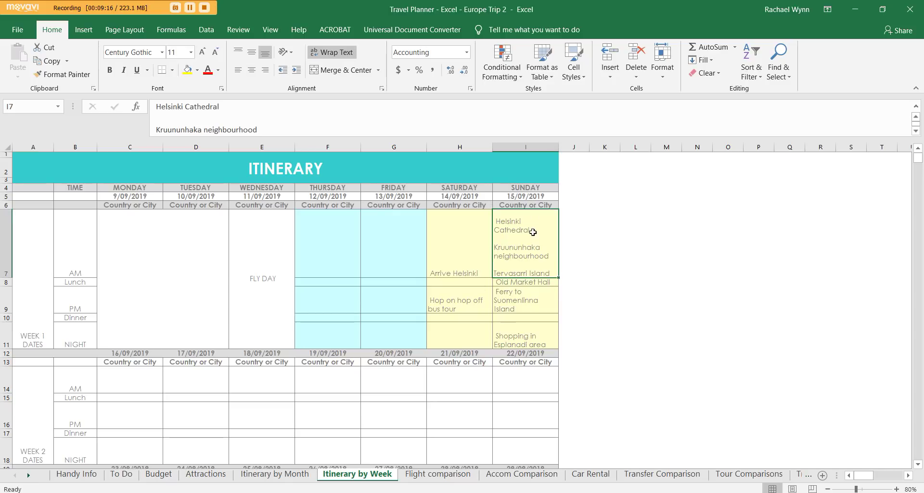
pyautogui.click(523, 300)
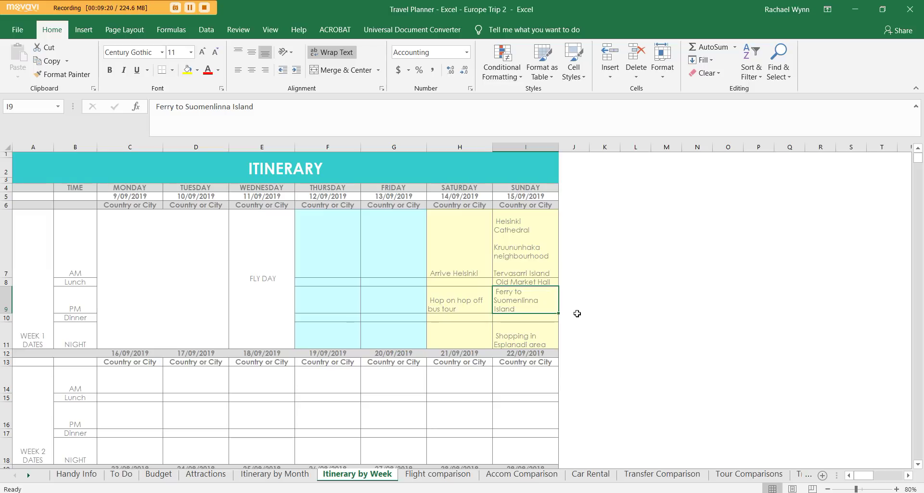
pyautogui.doubleClick(539, 310)
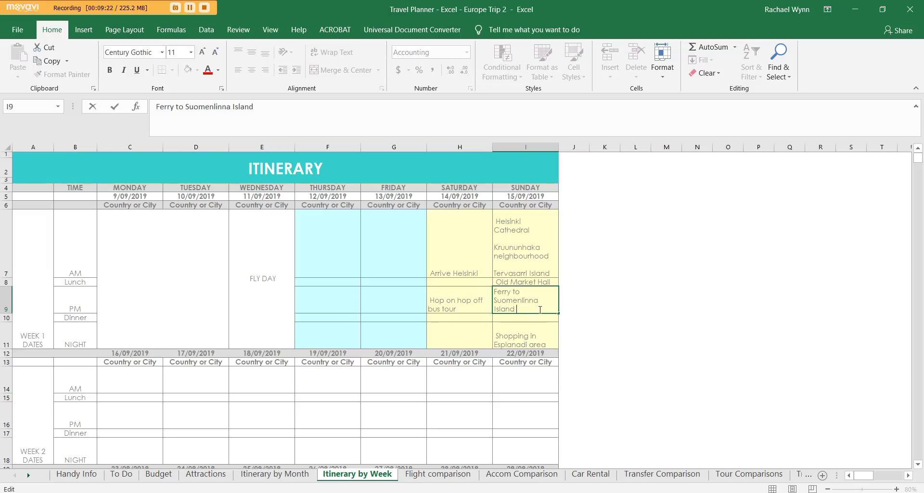
pyautogui.hotkey('alt', 'Return')
pyautogui.write('type here')
pyautogui.press('Return')
pyautogui.click(541, 310)
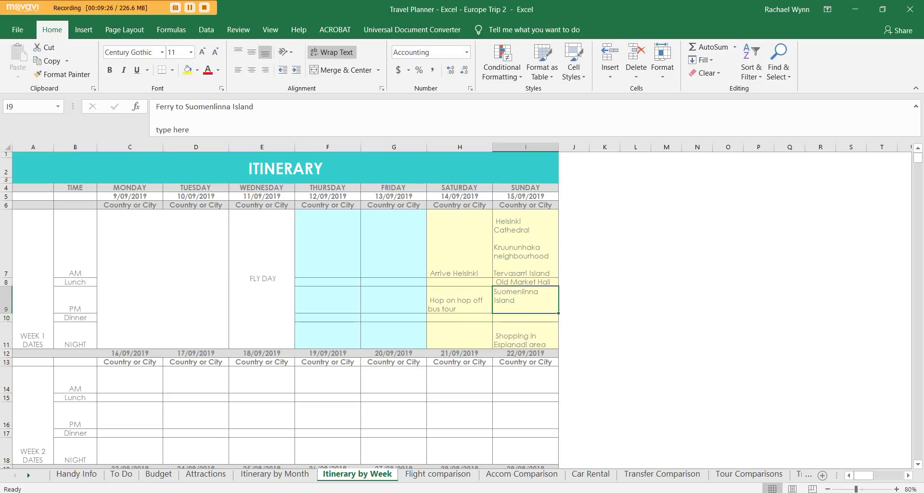
# - Fit row 9's height to its contents, and undo that height change
pyautogui.doubleClick(7, 314)
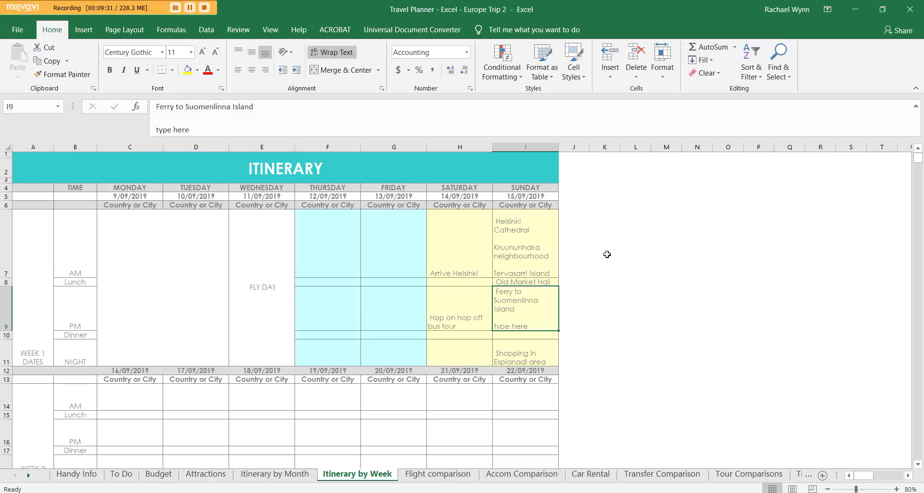
pyautogui.hotkey('ctrl', 'z')
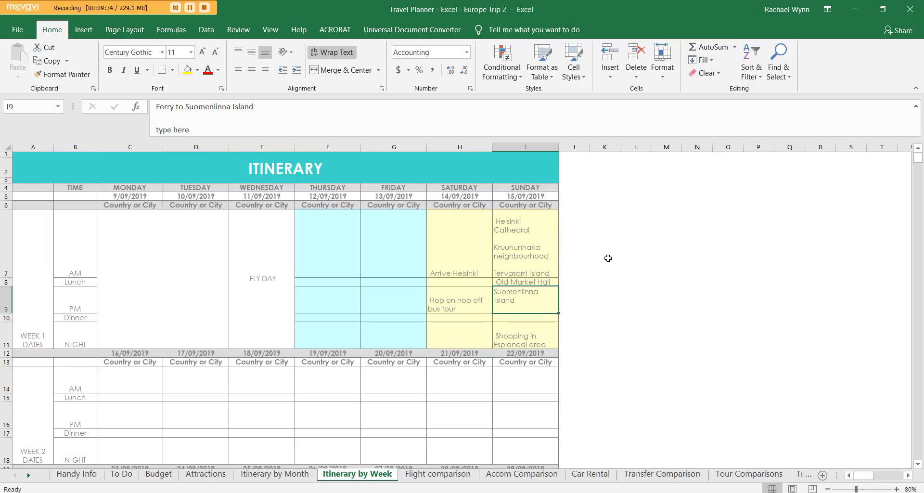
pyautogui.click(612, 258)
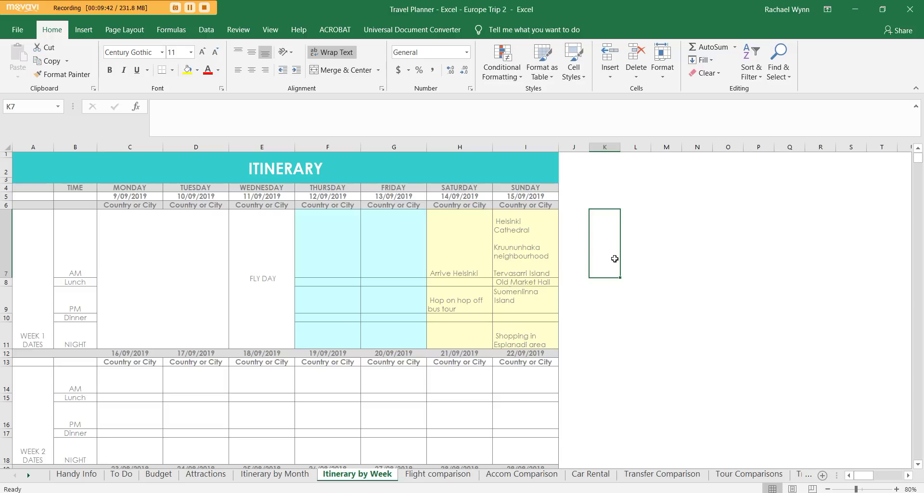
# - Open the Flight comparison sheet and look through the filter options of the From column
pyautogui.click(437, 474)
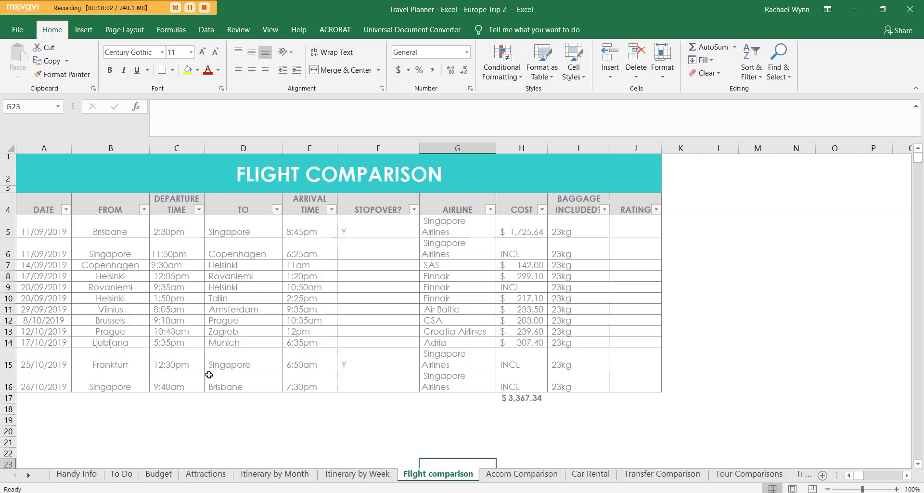
pyautogui.click(144, 209)
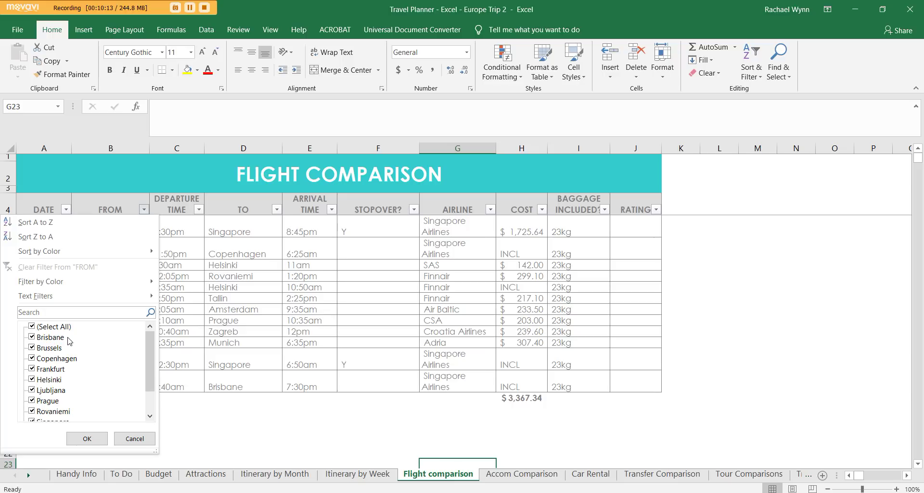
pyautogui.click(87, 441)
# - Examine the airline, stopover, arrival time and baggage entries for the Brisbane to Singapore flight, and the Rovaniemi flight's baggage
pyautogui.click(442, 231)
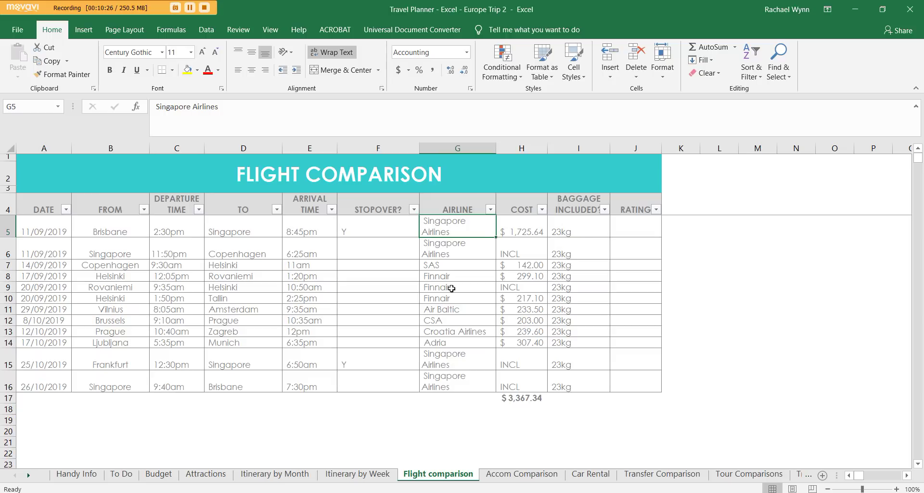
pyautogui.moveTo(359, 231); pyautogui.dragTo(443, 221)
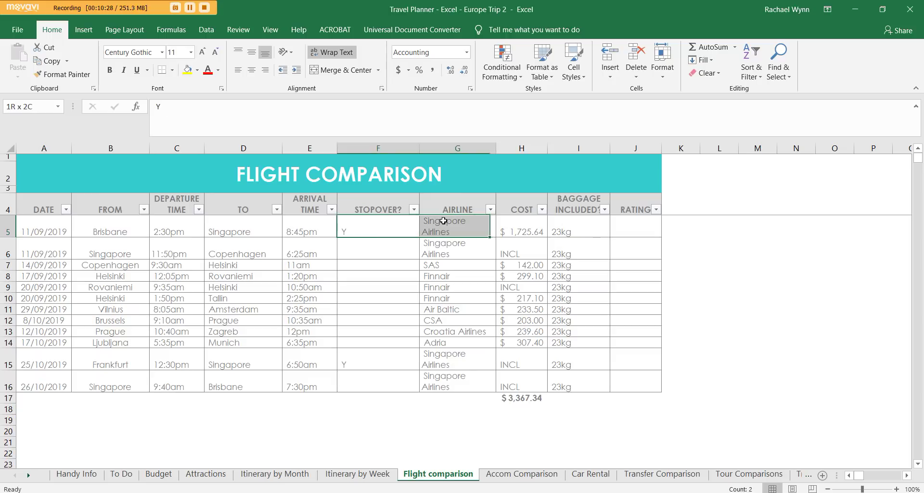
pyautogui.click(352, 223)
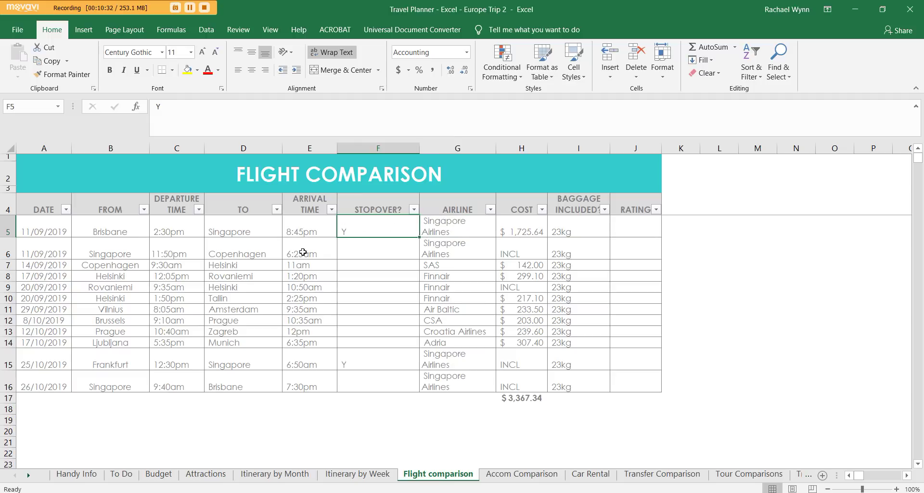
pyautogui.click(309, 231)
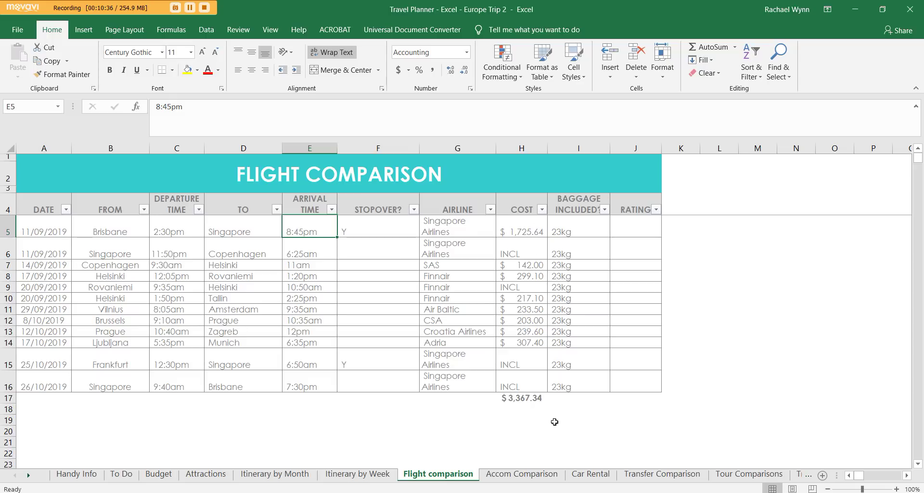
pyautogui.click(592, 226)
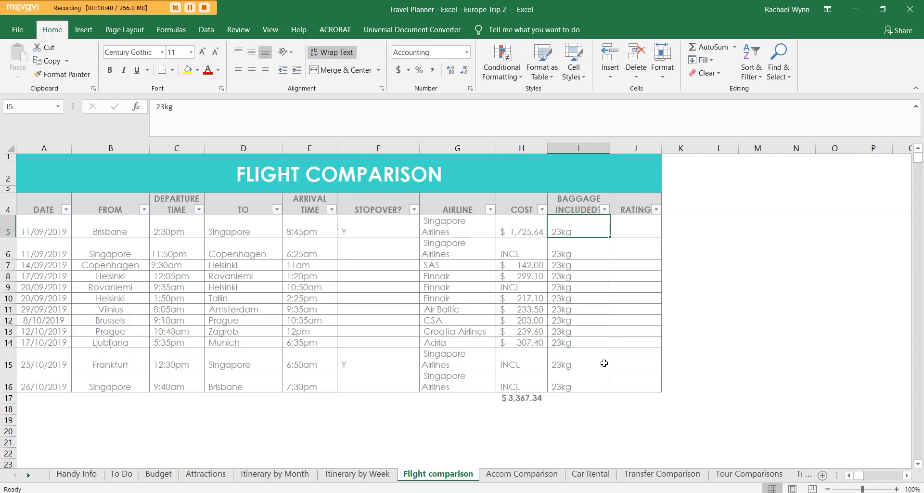
pyautogui.click(579, 288)
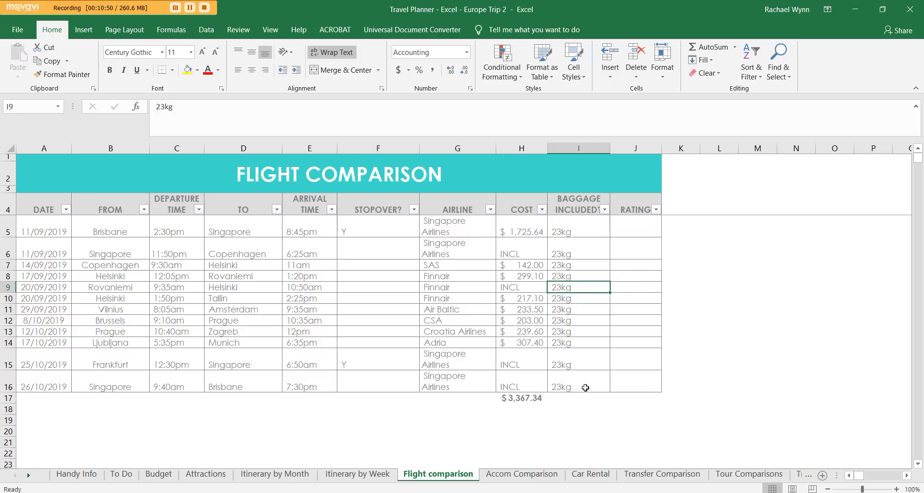
# - Open the Accom Comparison sheet and examine Copenhagen's check-in time and notes, plus the Luggage Storage column
pyautogui.click(525, 474)
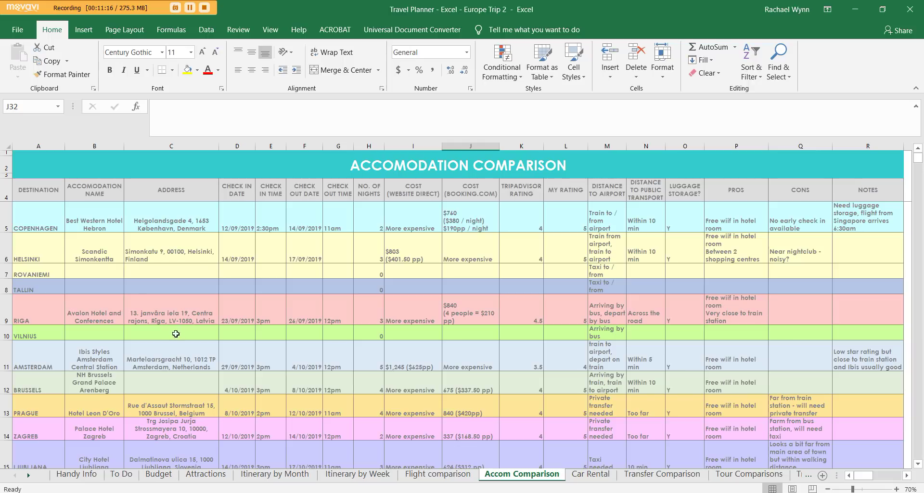
pyautogui.click(42, 221)
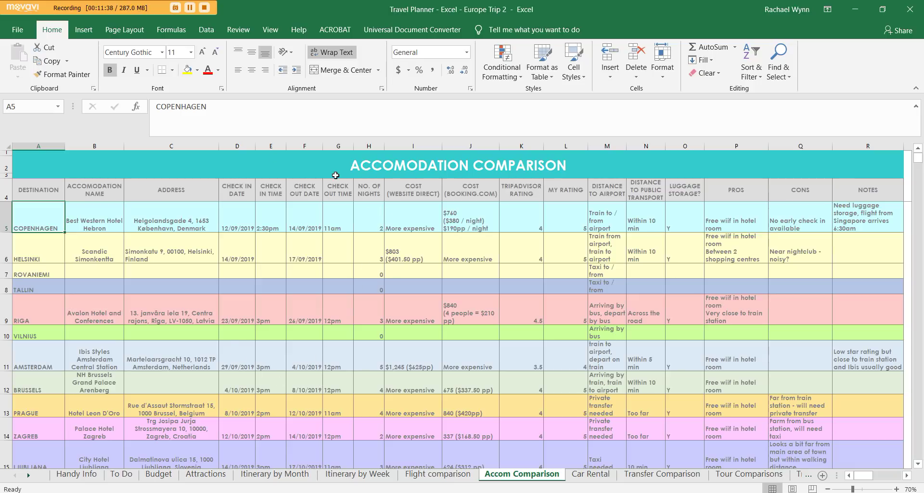
pyautogui.click(278, 215)
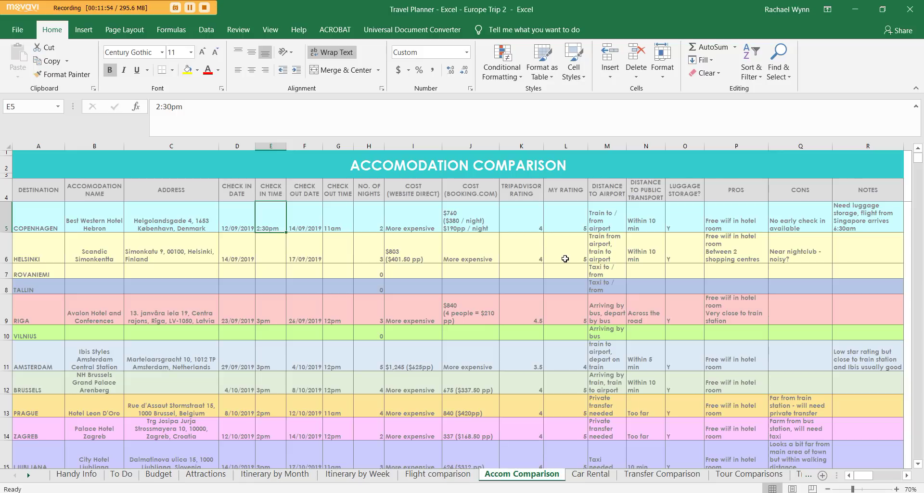
pyautogui.click(880, 227)
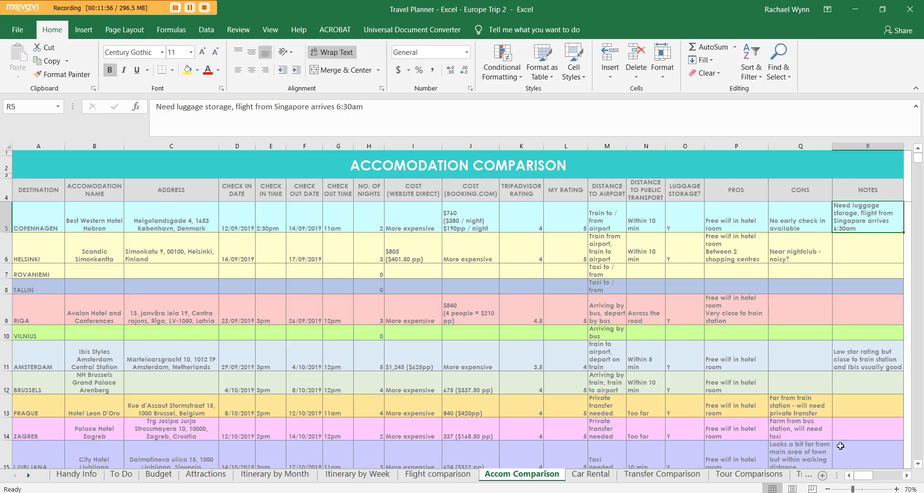
pyautogui.click(907, 476)
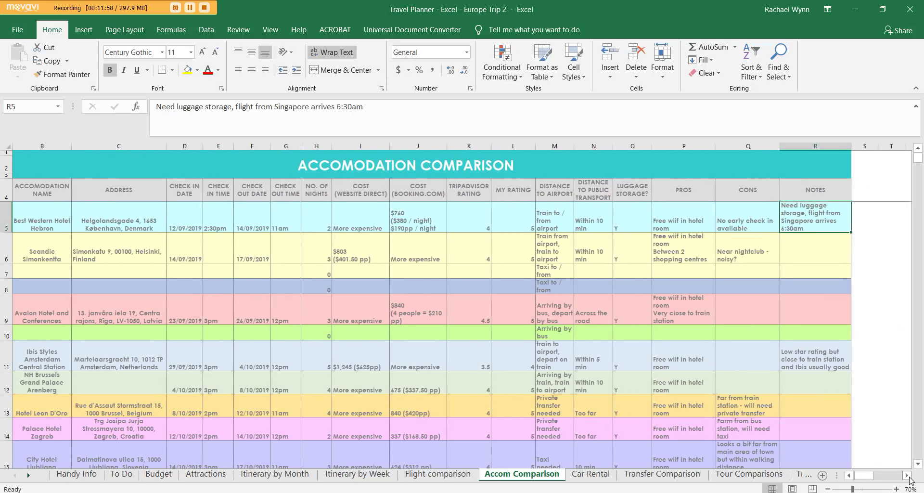
pyautogui.click(632, 146)
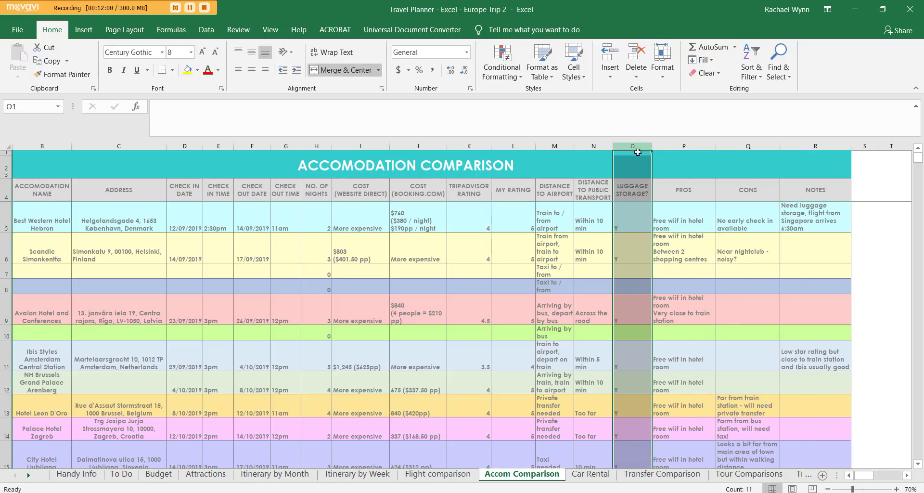
pyautogui.click(849, 475)
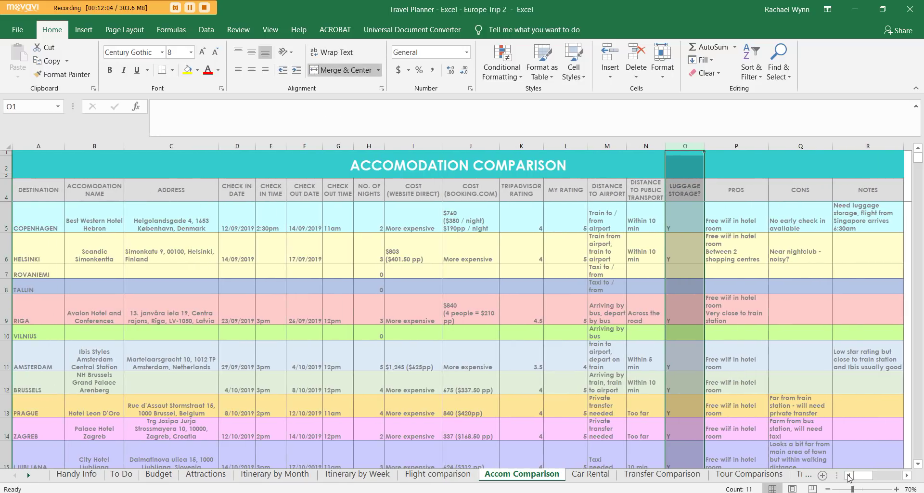
# - Inspect Copenhagen's number-of-nights formula, the No. of Nights column and Copenhagen's Booking.com cost
pyautogui.click(373, 228)
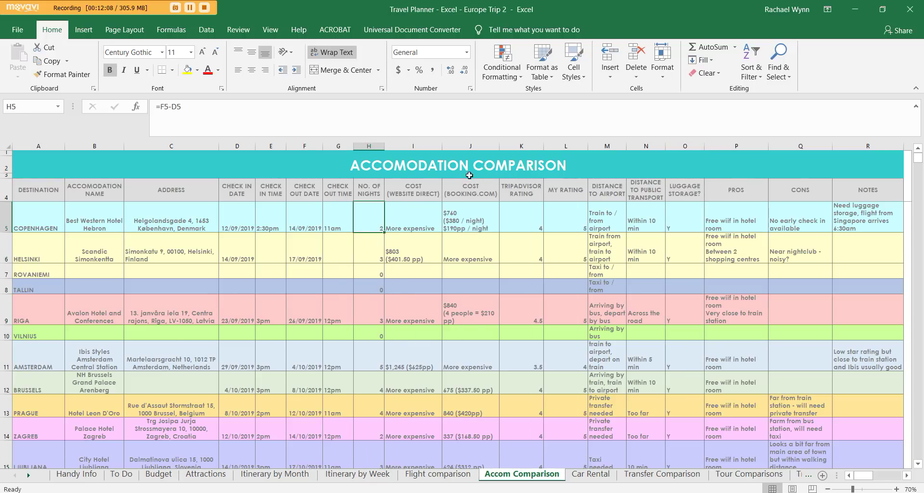
pyautogui.click(375, 142)
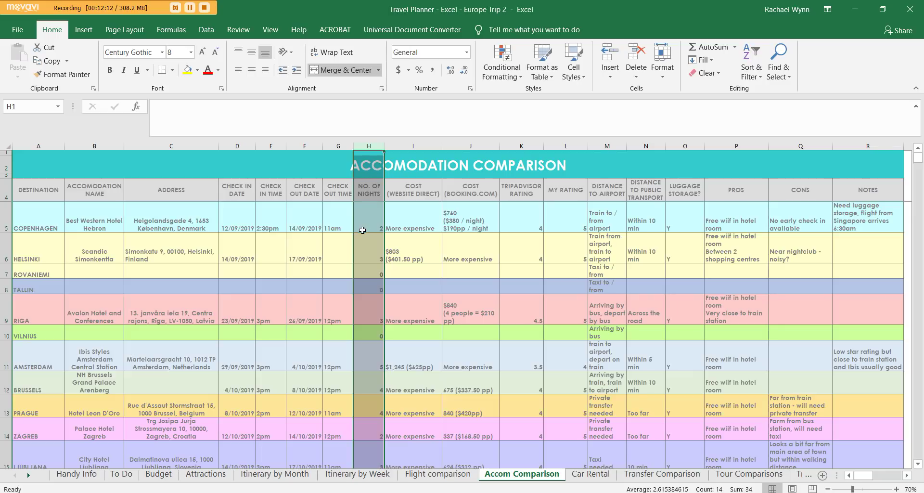
pyautogui.click(485, 227)
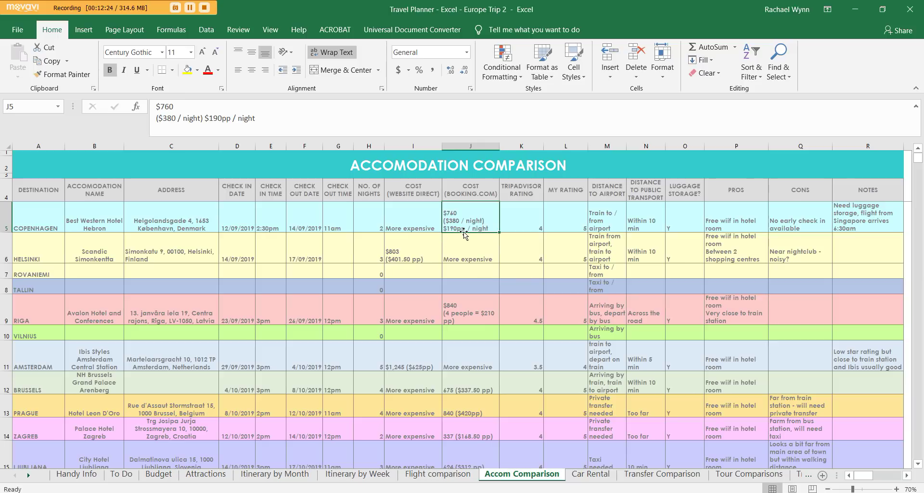
# - Compare the TripAdvisor ratings of the Copenhagen and Amsterdam hotels, and review the My Rating column
pyautogui.click(527, 221)
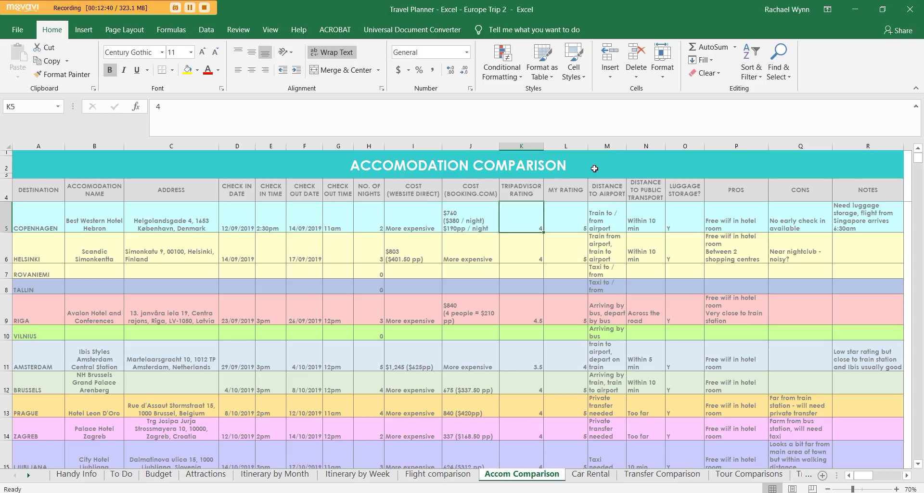
pyautogui.click(512, 360)
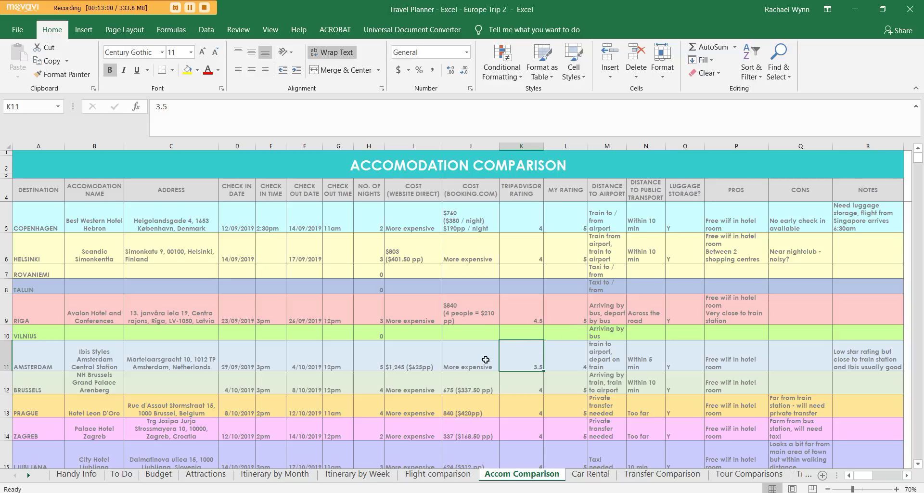
pyautogui.click(80, 360)
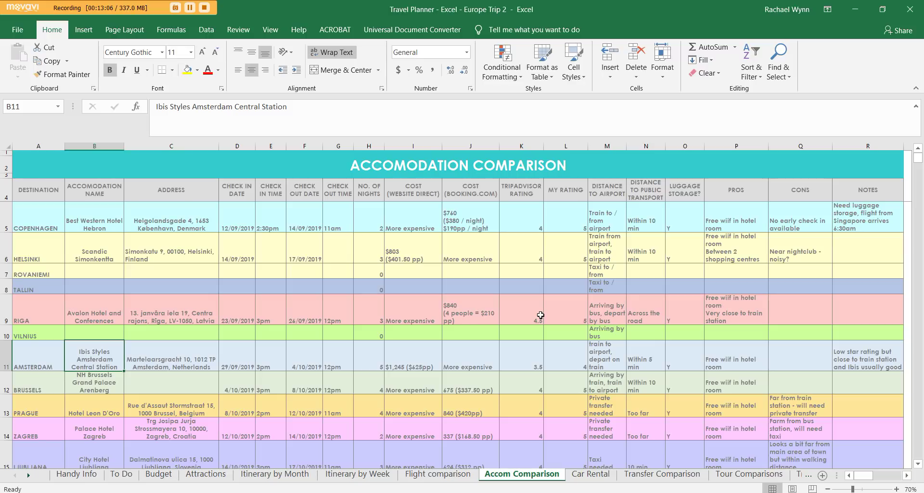
pyautogui.click(533, 206)
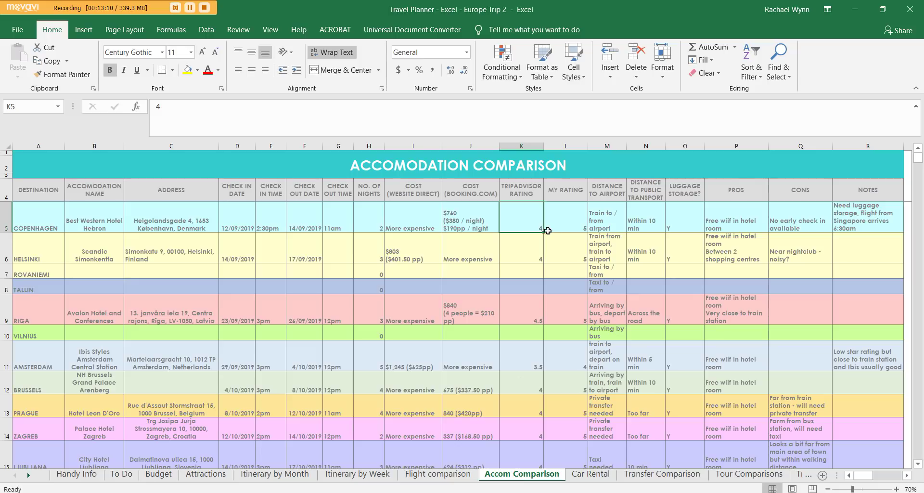
pyautogui.click(579, 145)
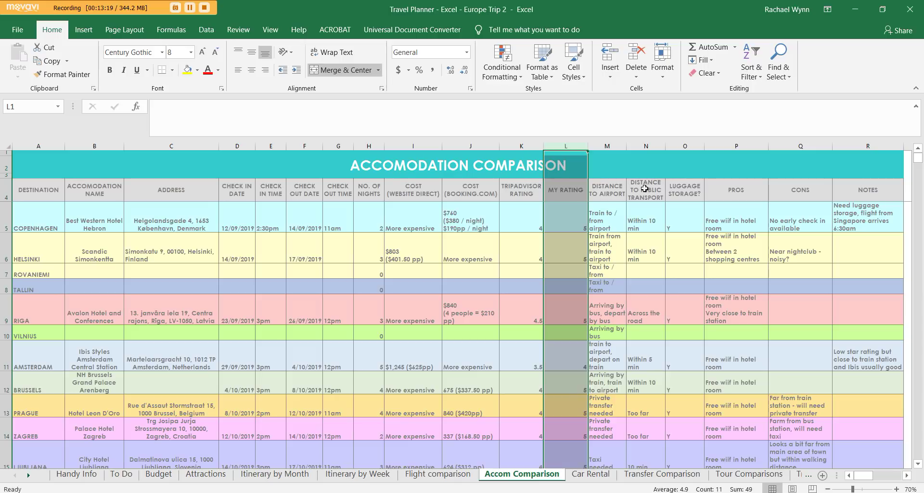
# - Review the airport and public transport distance entries, and the pros and cons listed for the Copenhagen and Helsinki hotels
pyautogui.click(613, 216)
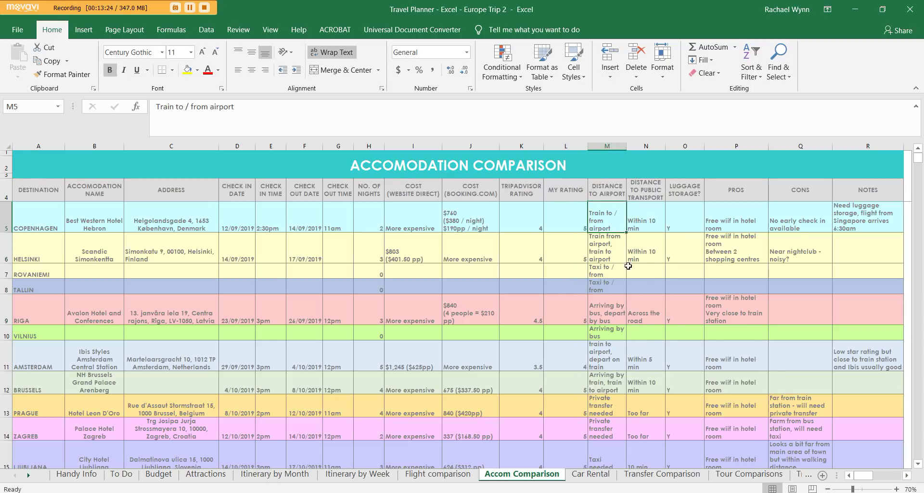
pyautogui.click(616, 362)
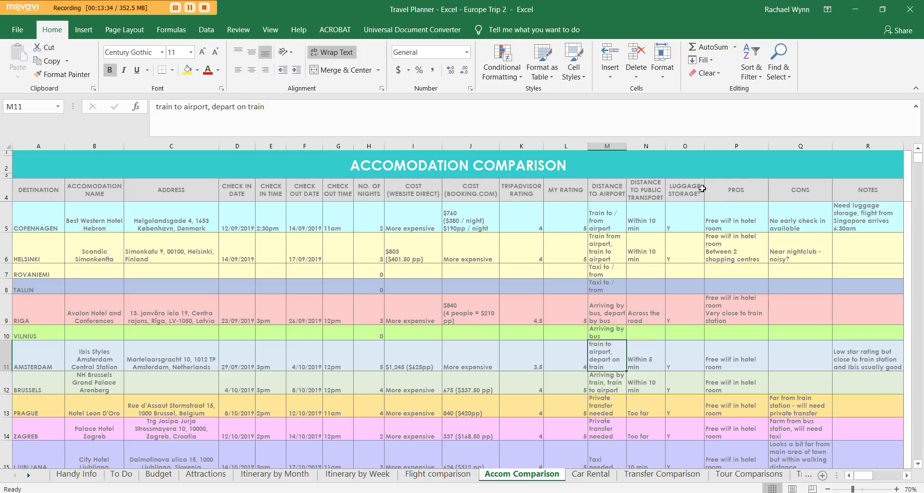
pyautogui.click(651, 145)
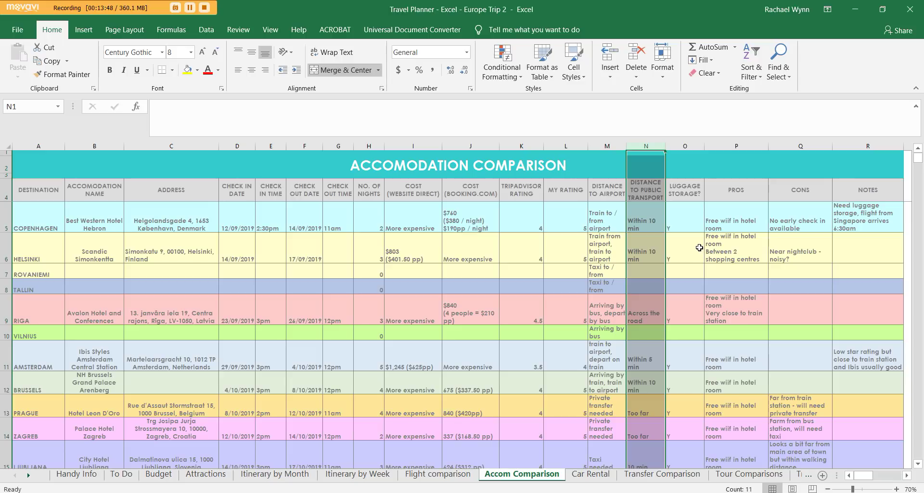
pyautogui.click(737, 227)
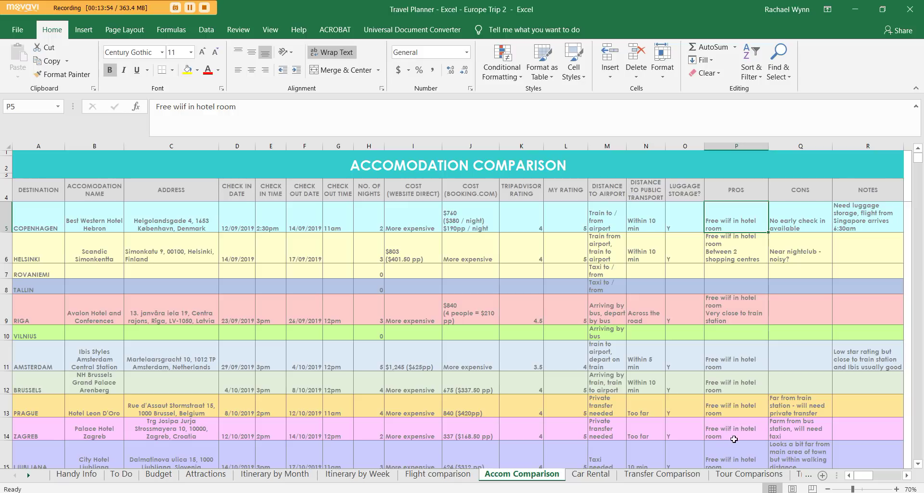
pyautogui.click(820, 213)
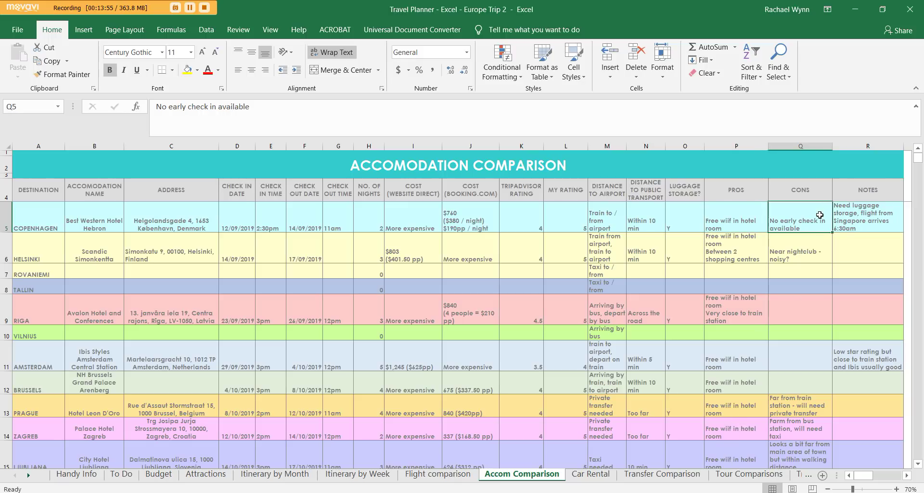
pyautogui.click(809, 250)
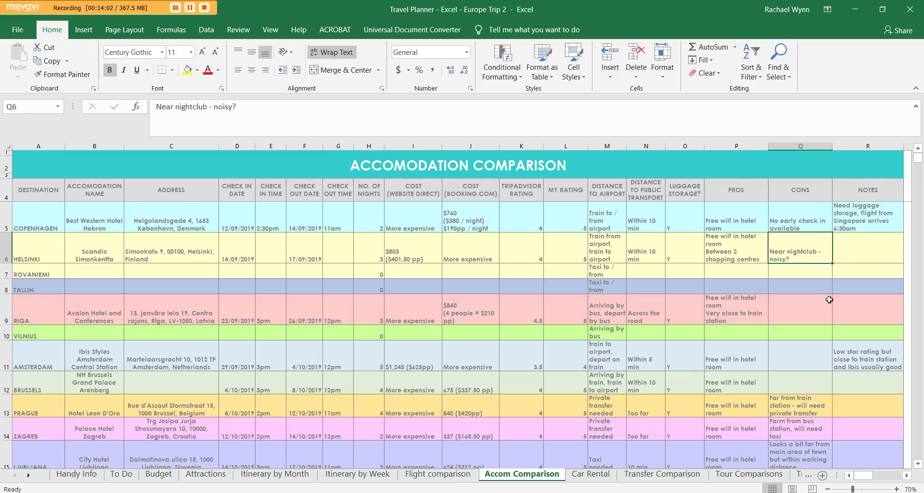
# - Look over the Rovaniemi and Tallin rows, Riga's hotel address and the remaining destinations down to the accommodation total
pyautogui.moveTo(7, 274); pyautogui.dragTo(6, 289)
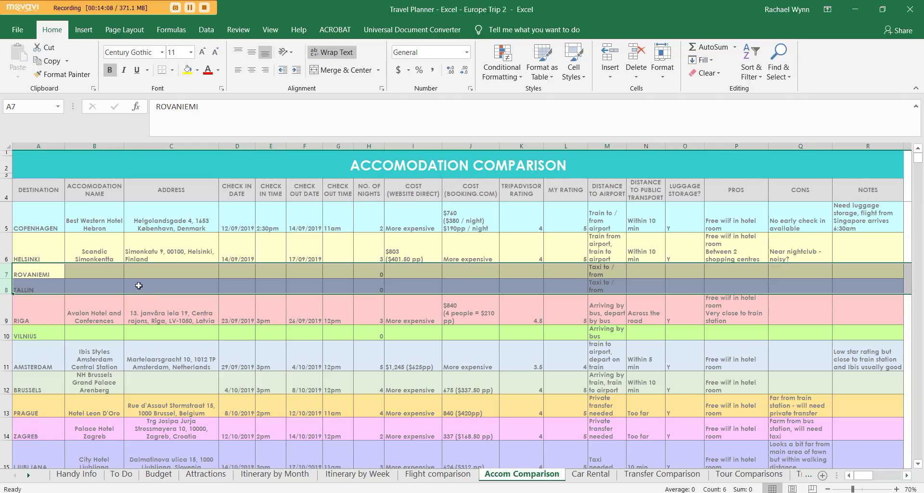
pyautogui.click(151, 312)
pyautogui.scroll(-1, 260, 323)
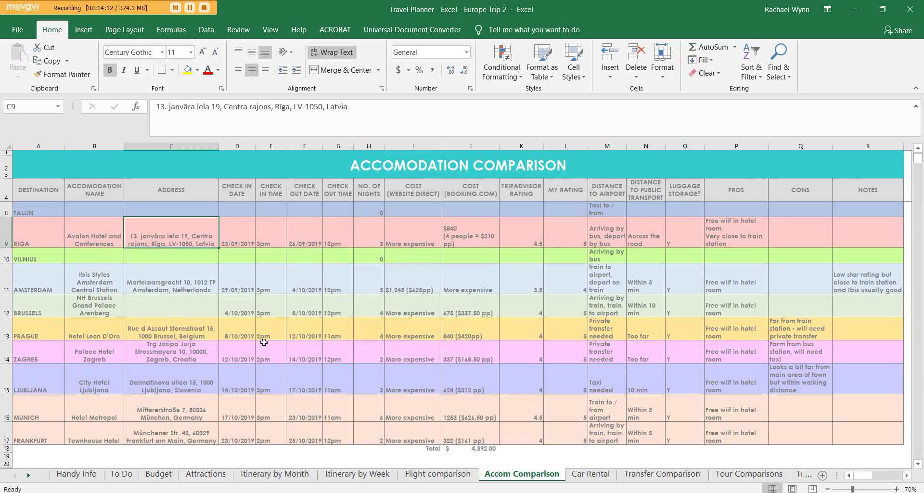
pyautogui.scroll(1, 265, 341)
# - Open the Car Rental sheet and review its Insurance, Excess, Type of Car, Cost and Notes headings
pyautogui.click(594, 476)
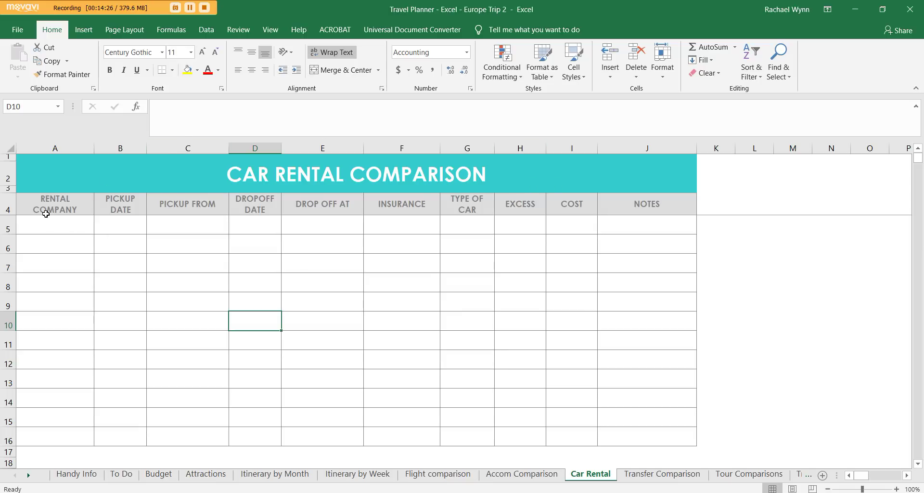
pyautogui.click(415, 204)
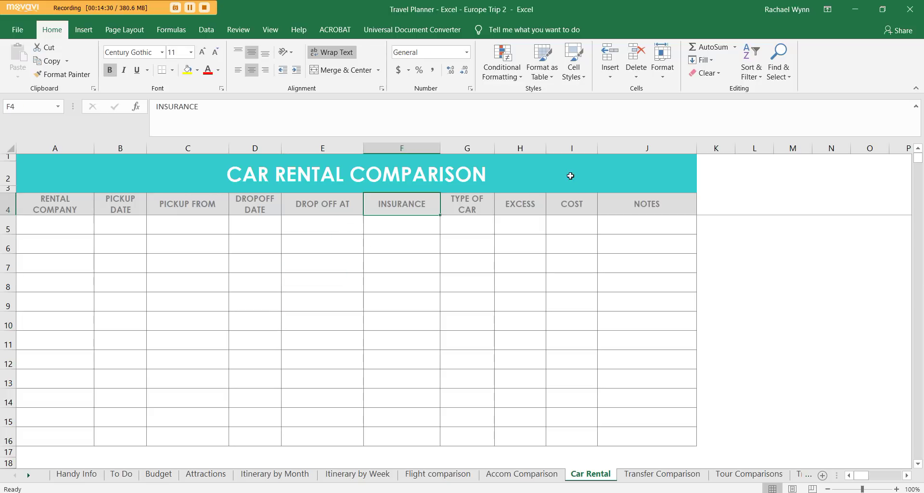
pyautogui.click(510, 202)
pyautogui.click(461, 205)
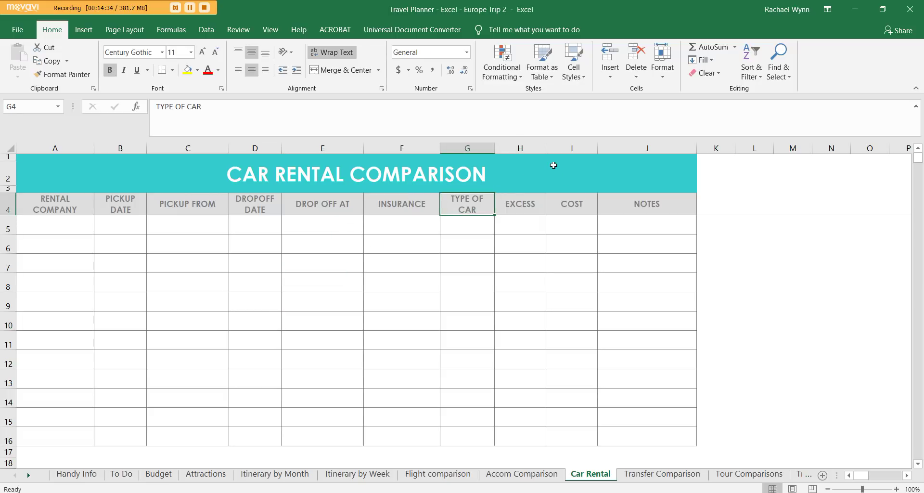
pyautogui.click(572, 204)
pyautogui.click(651, 203)
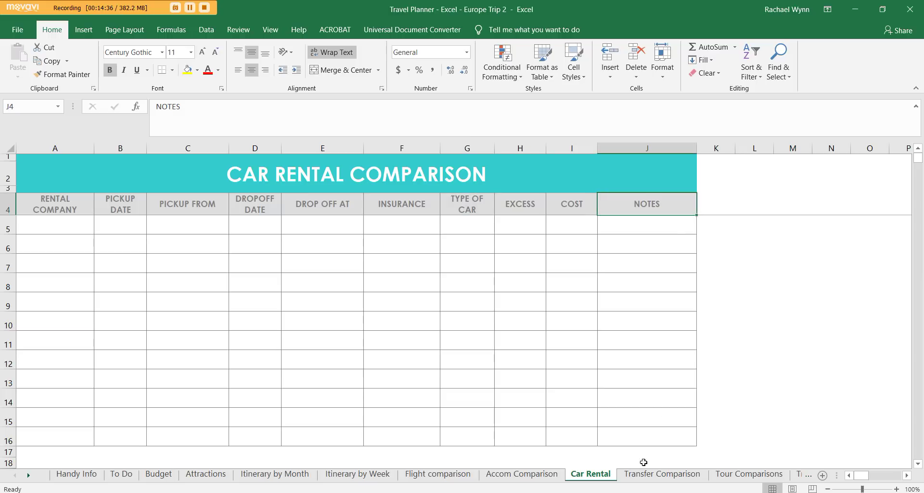
# - Open the Transfer Comparison sheet and examine the Amsterdam to Brussels transfer, including the rating and notes columns and its pre-booking entry
pyautogui.click(662, 474)
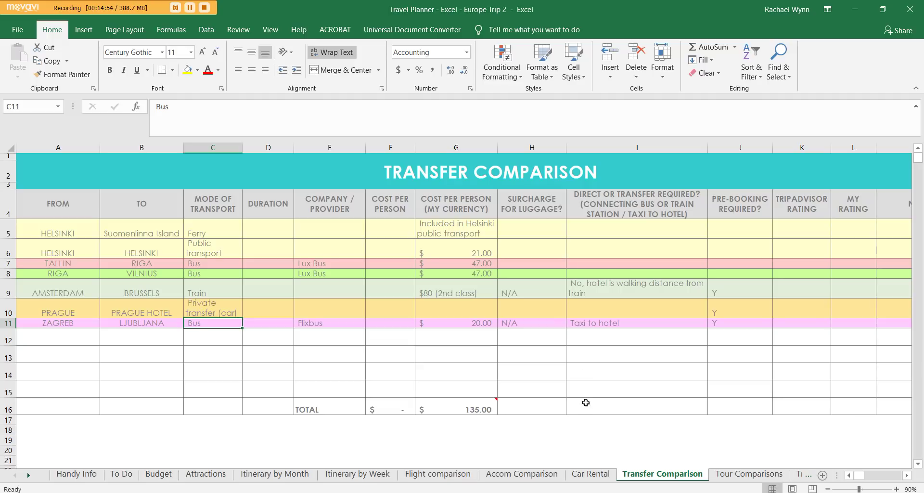
pyautogui.click(14, 295)
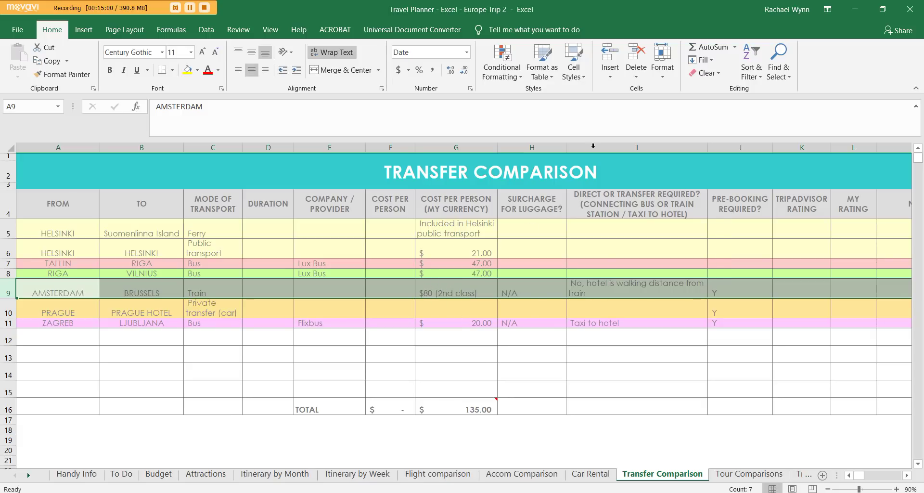
pyautogui.click(908, 476)
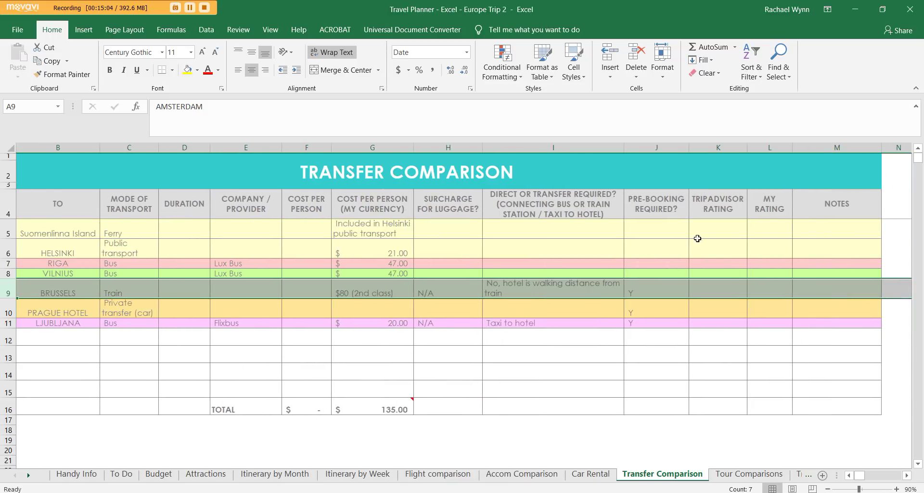
pyautogui.click(850, 476)
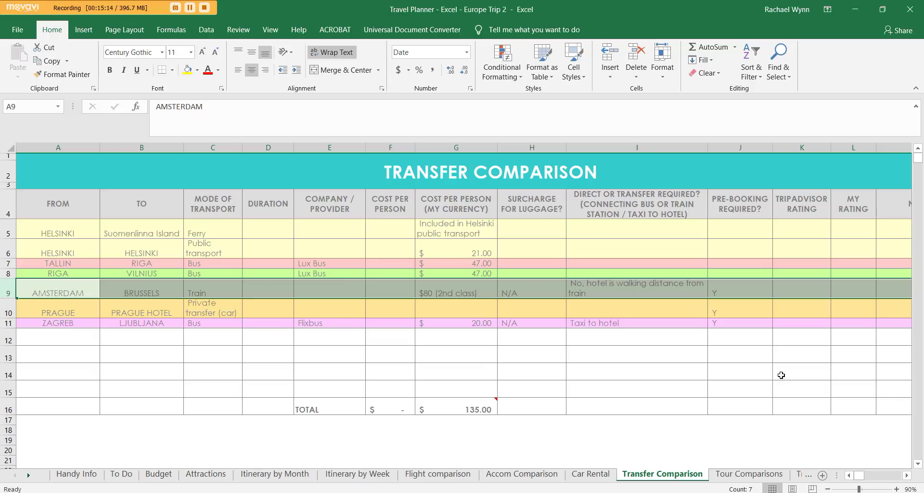
pyautogui.click(734, 287)
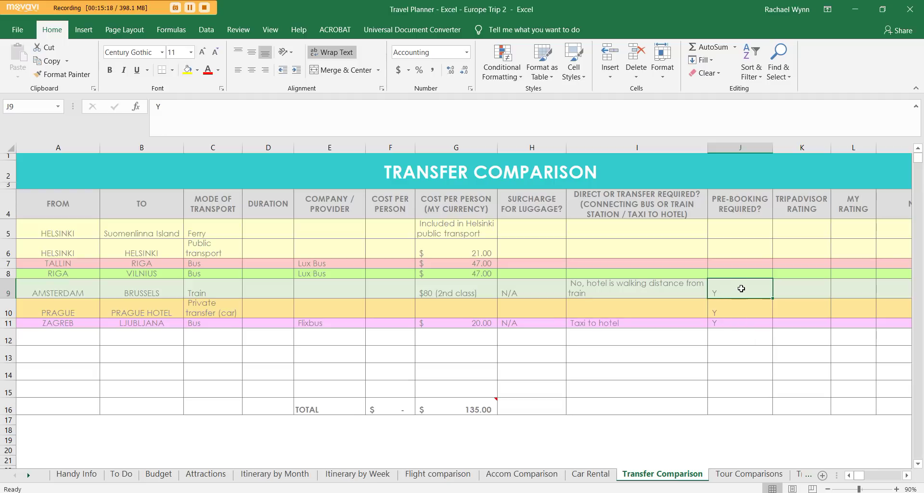
# - Check the To Do sheet briefly and return to the Transfer Comparison sheet
pyautogui.click(109, 73)
pyautogui.click(121, 474)
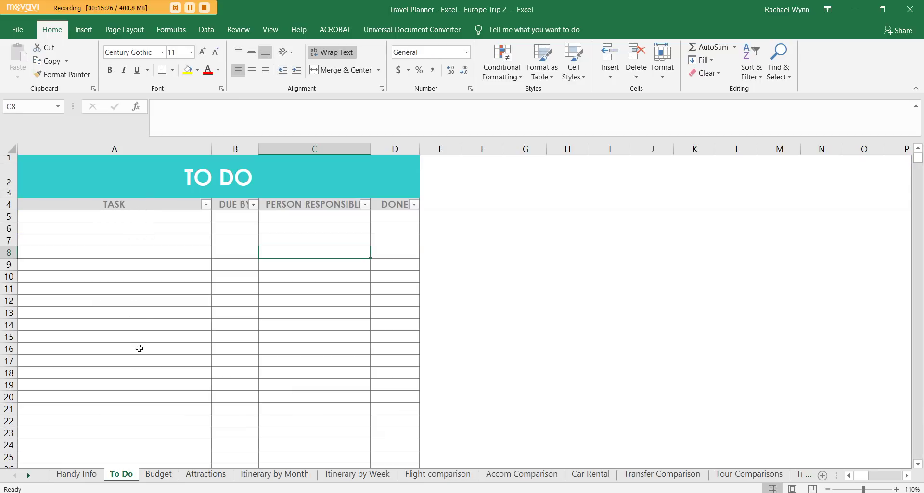
pyautogui.click(662, 474)
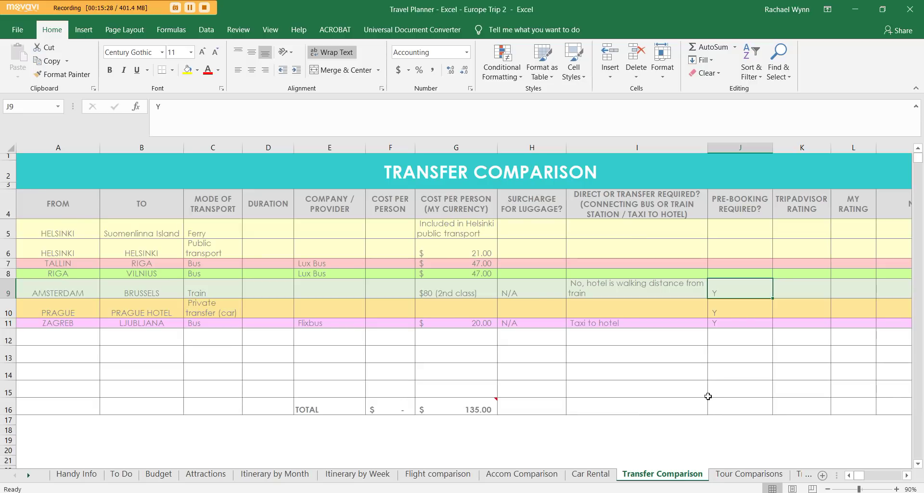
# - Open the Tour Comparisons sheet and look over the listed tours from Rovaniemi to Frankfurt, including the Viator tour in Amsterdam
pyautogui.click(726, 470)
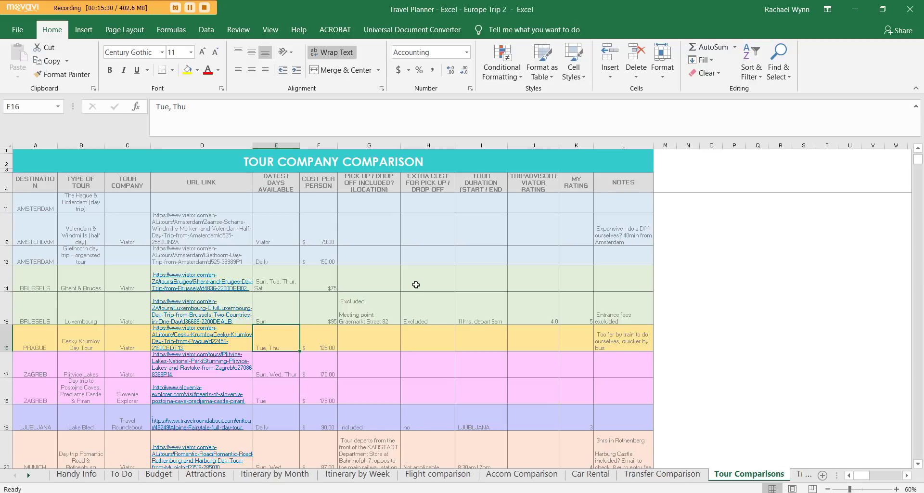
pyautogui.scroll(3, 417, 285)
pyautogui.scroll(-1, 420, 296)
pyautogui.scroll(-5, 420, 296)
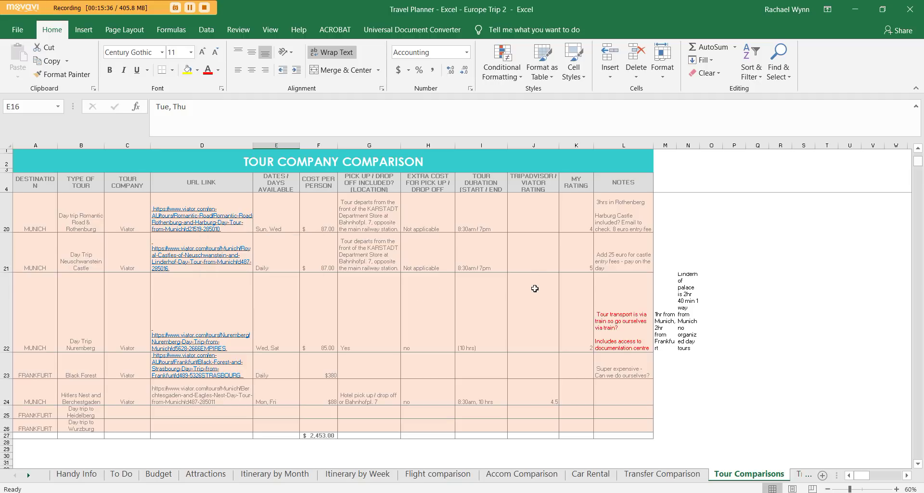
pyautogui.scroll(5, 434, 278)
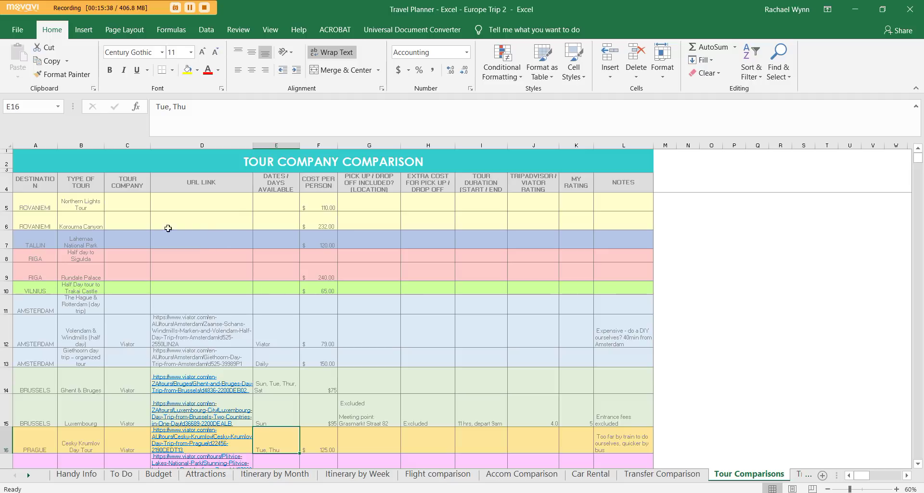
pyautogui.click(117, 325)
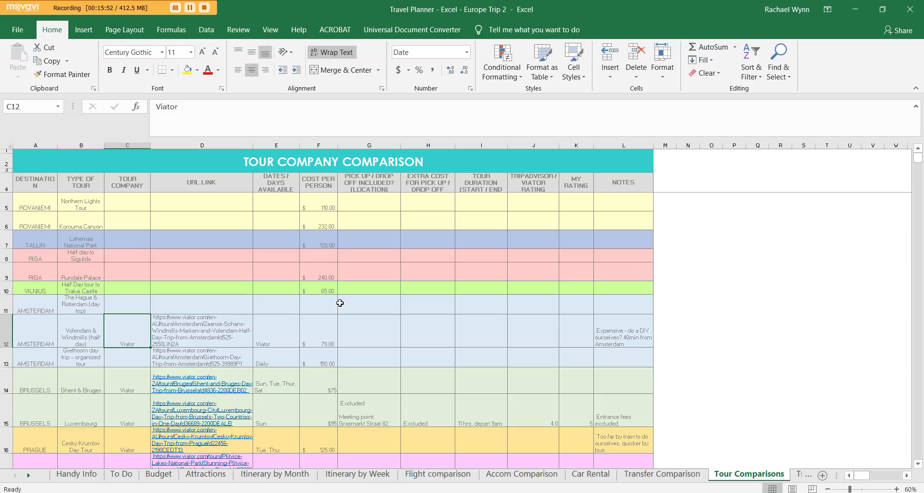
pyautogui.scroll(-5, 339, 303)
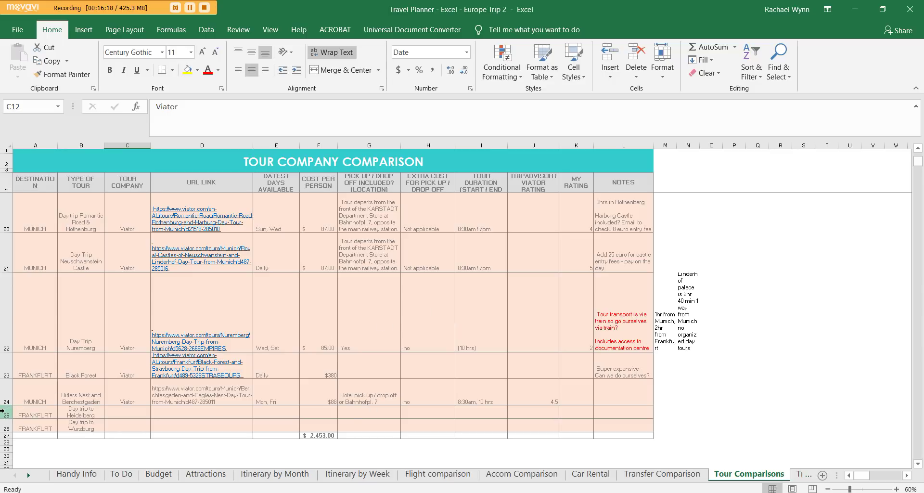
# - Examine the Frankfurt day trips to Heidelberg and Wurzburg and the notes on the Nuremberg and Neuschwanstein Castle tours
pyautogui.moveTo(5, 412); pyautogui.dragTo(5, 426)
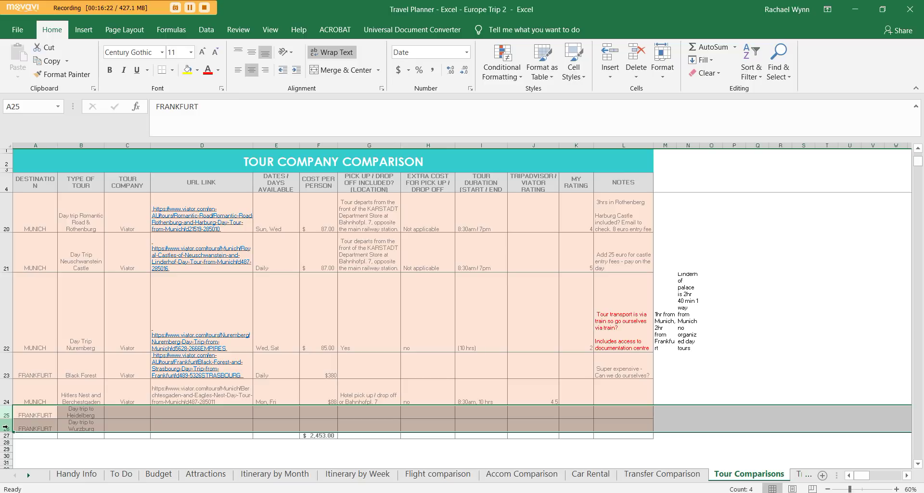
pyautogui.click(68, 413)
pyautogui.click(72, 425)
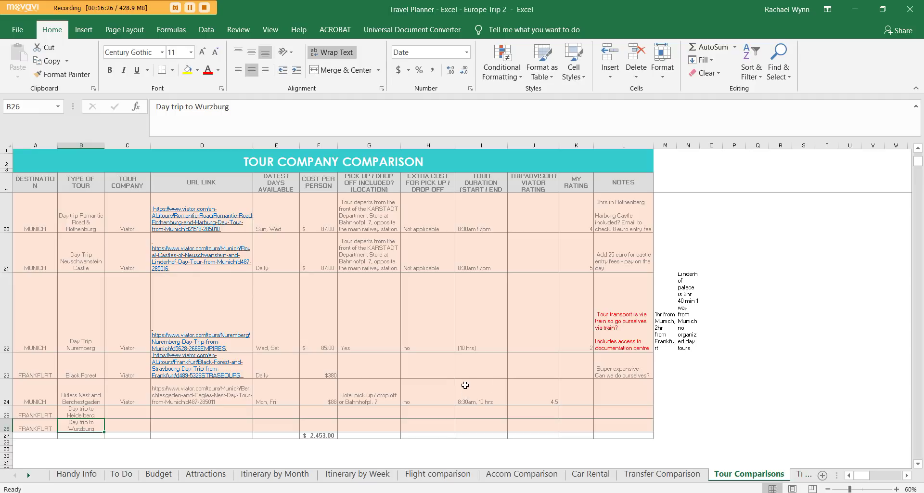
pyautogui.click(612, 368)
pyautogui.click(615, 348)
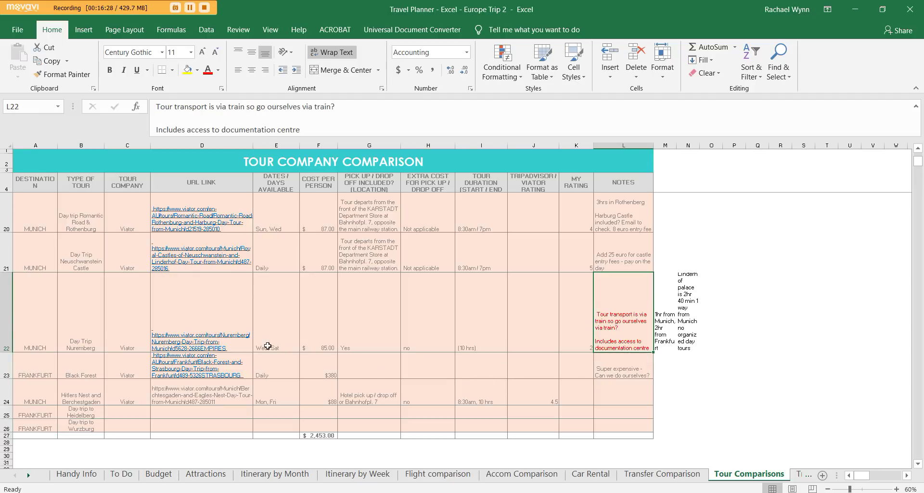
pyautogui.click(640, 252)
pyautogui.scroll(1, 706, 339)
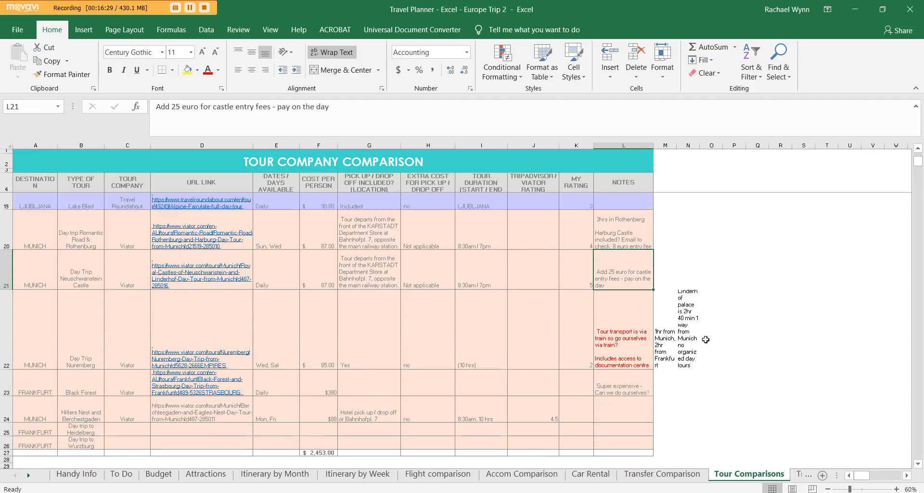
pyautogui.scroll(1, 706, 339)
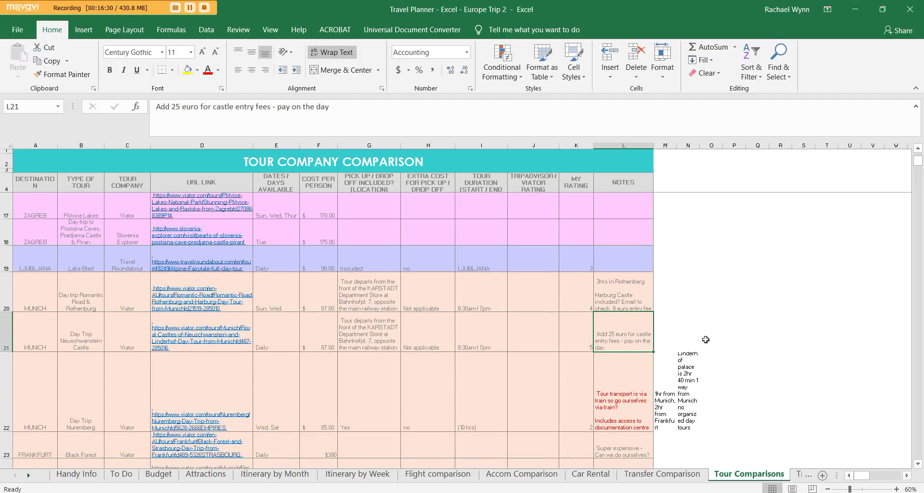
# - Check the tours' available days against the Romantic Road day trip on the Itinerary by Month sheet and return to Tour Comparisons
pyautogui.click(288, 140)
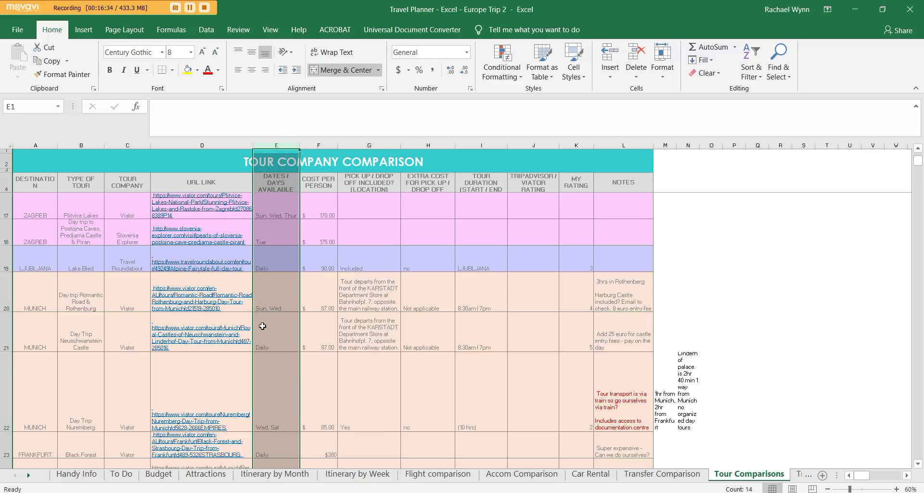
pyautogui.click(260, 475)
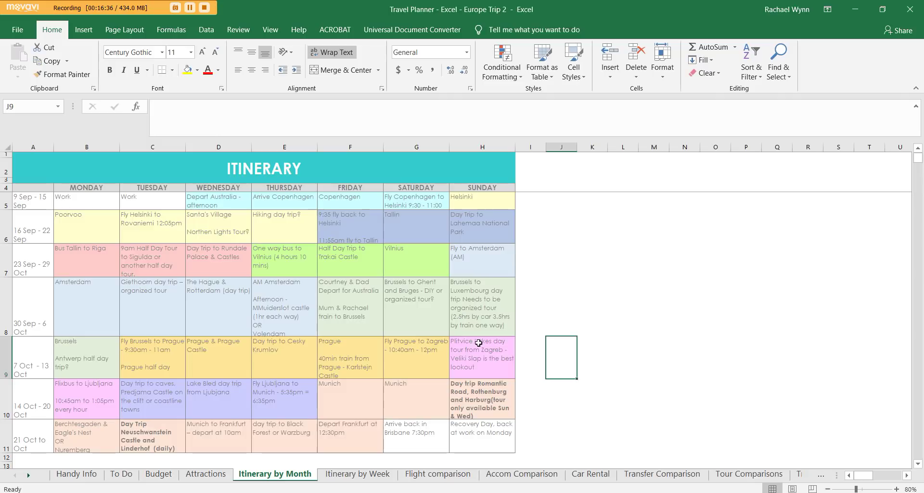
pyautogui.click(479, 408)
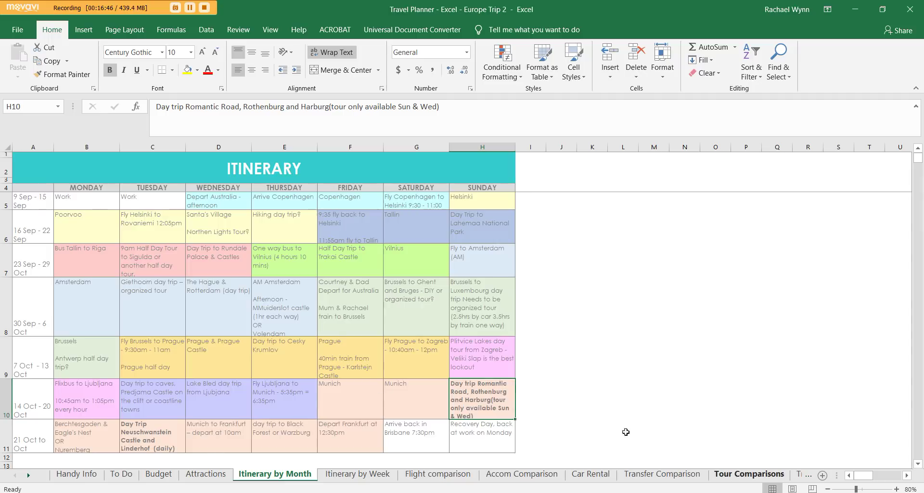
pyautogui.click(749, 473)
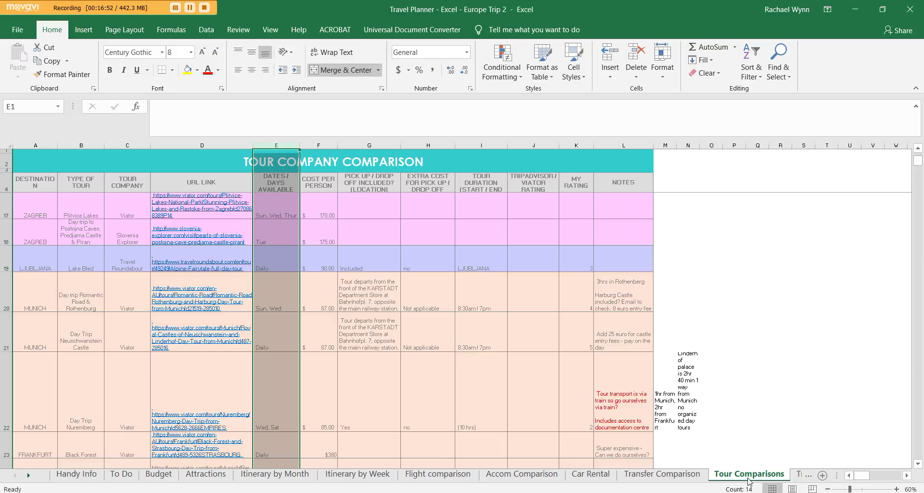
# - Look at the Transfer Comparison sheet again, and review the Lake Bled tour's cost and the other rows in Tour Comparisons
pyautogui.click(663, 474)
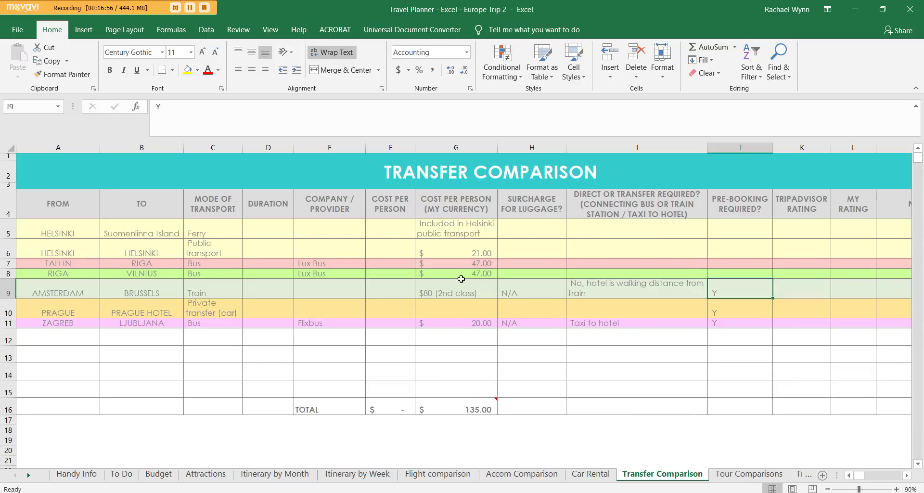
pyautogui.click(767, 476)
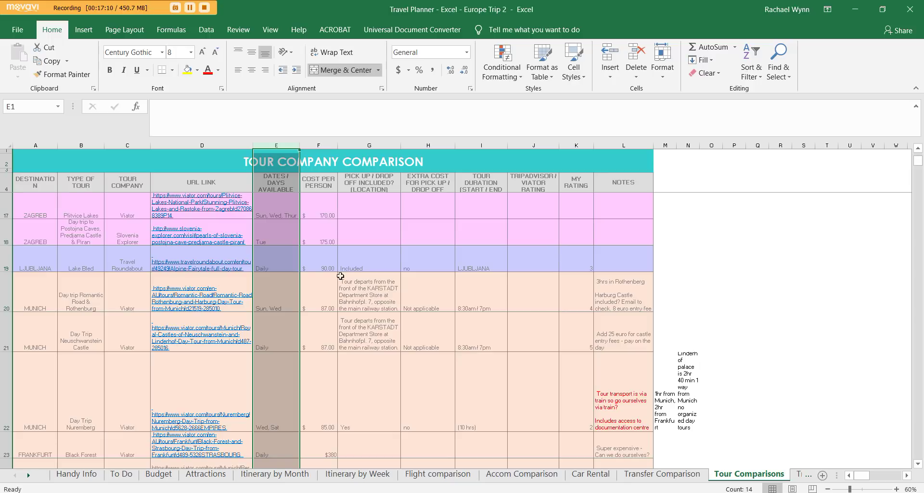
pyautogui.click(330, 265)
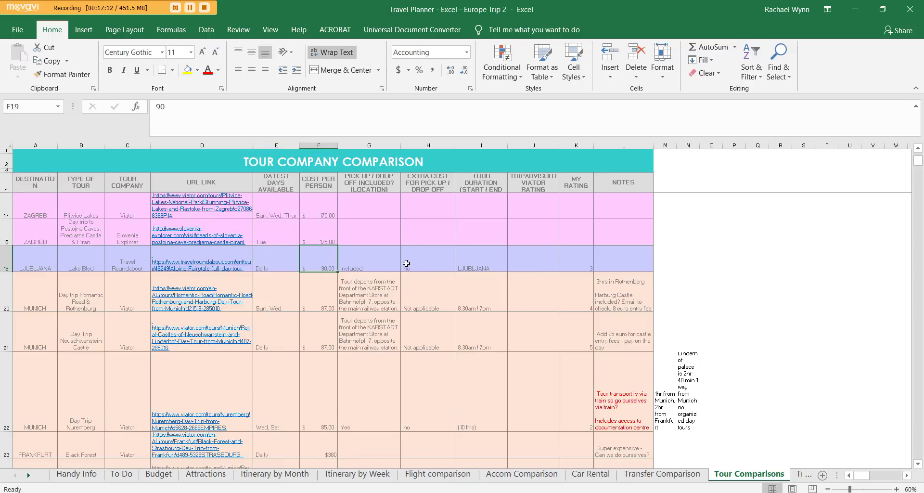
pyautogui.scroll(-2, 396, 267)
pyautogui.scroll(6, 392, 262)
# - Open the Travel Insurance sheet and examine the Travel Insurance Direct row, including its overseas medical cover and notes
pyautogui.click(807, 474)
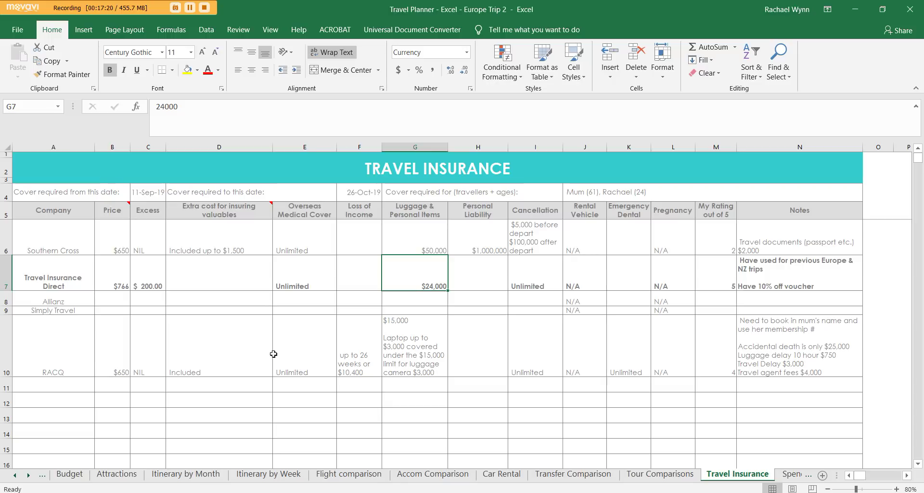
pyautogui.click(3, 266)
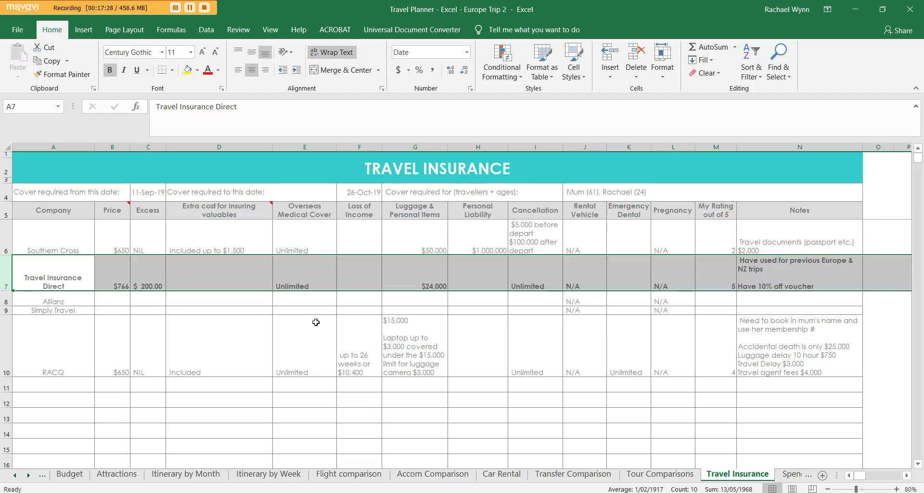
pyautogui.click(284, 278)
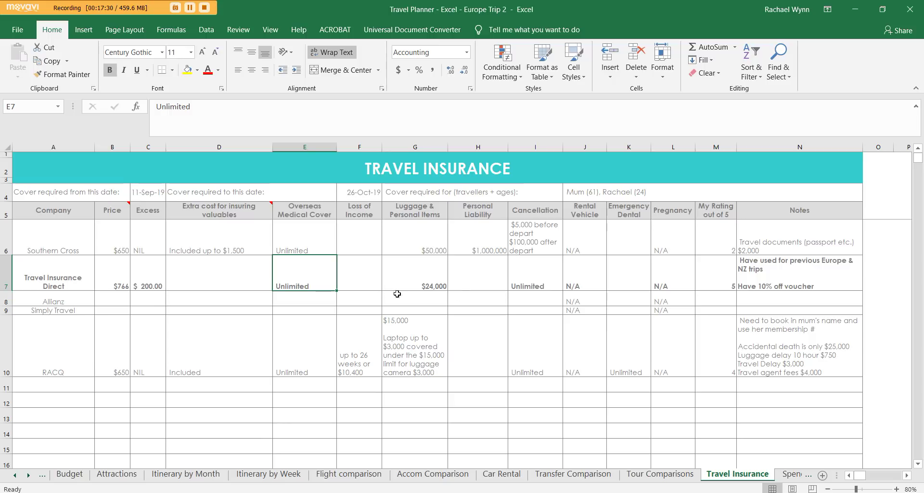
pyautogui.click(810, 281)
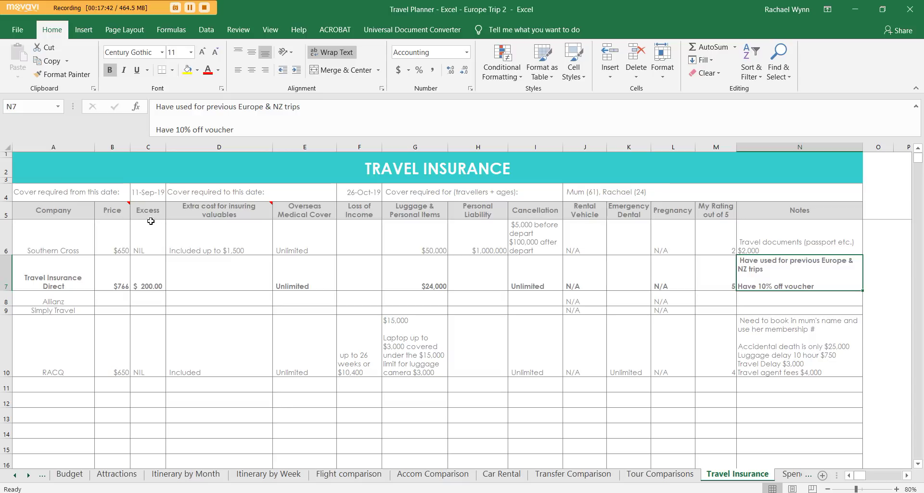
# - Review the Luggage & Personal Items, Rental Vehicle and My Rating headings, and compare the Travel Insurance Direct and Southern Cross rows
pyautogui.click(426, 215)
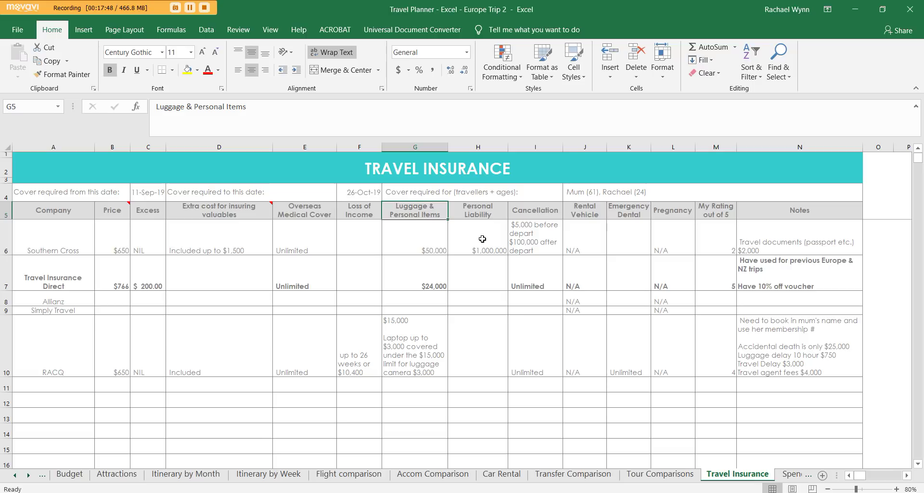
pyautogui.click(588, 216)
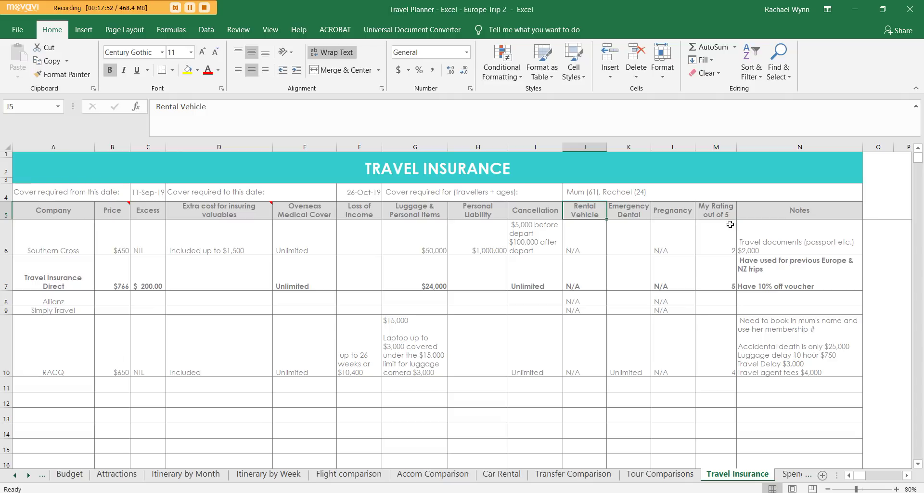
pyautogui.click(722, 213)
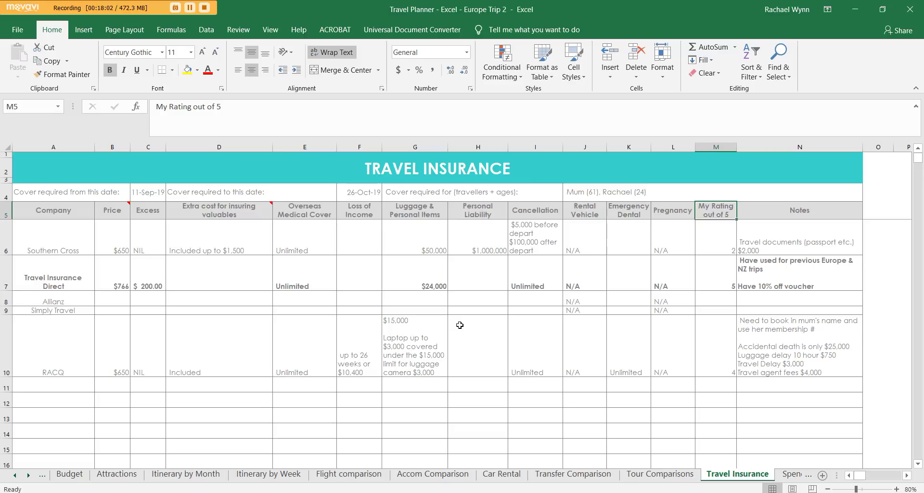
pyautogui.click(733, 265)
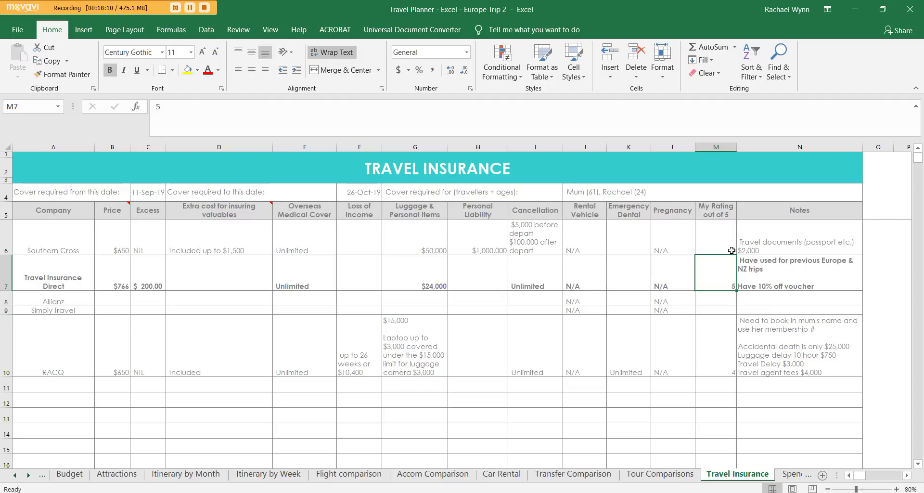
pyautogui.click(5, 273)
pyautogui.click(5, 236)
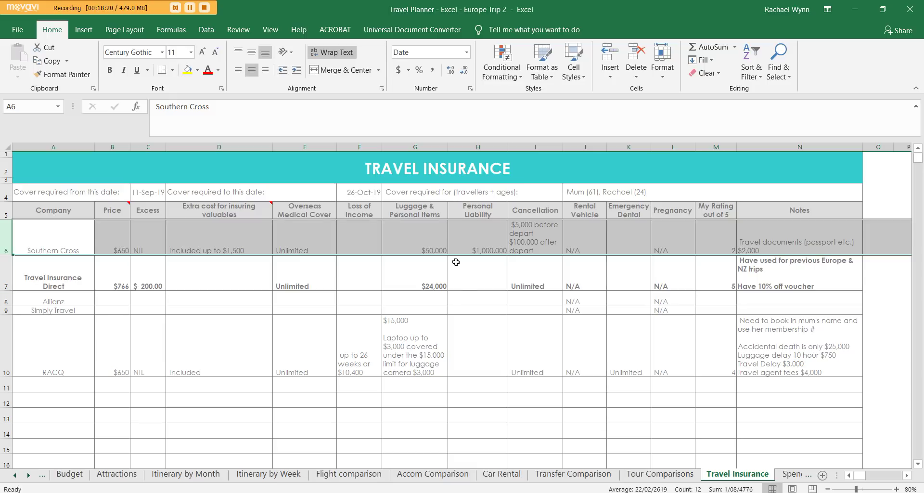
# - Open the Spending Tracker sheet and review the expense column and the Traveller 1 to Traveller 4 headings
pyautogui.click(781, 476)
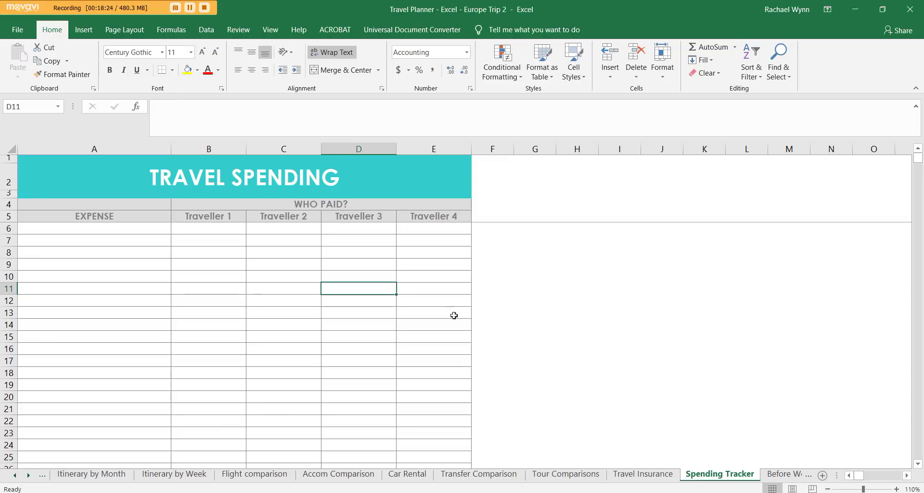
pyautogui.click(158, 232)
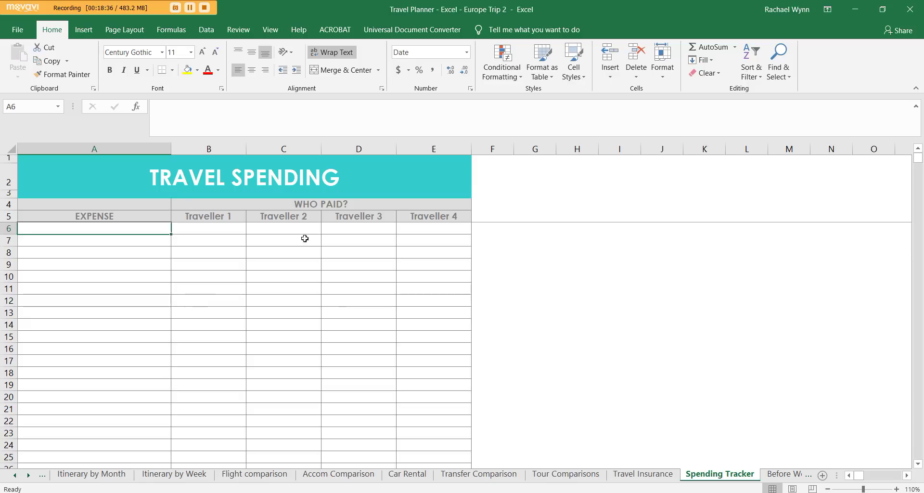
pyautogui.moveTo(453, 216); pyautogui.dragTo(212, 216)
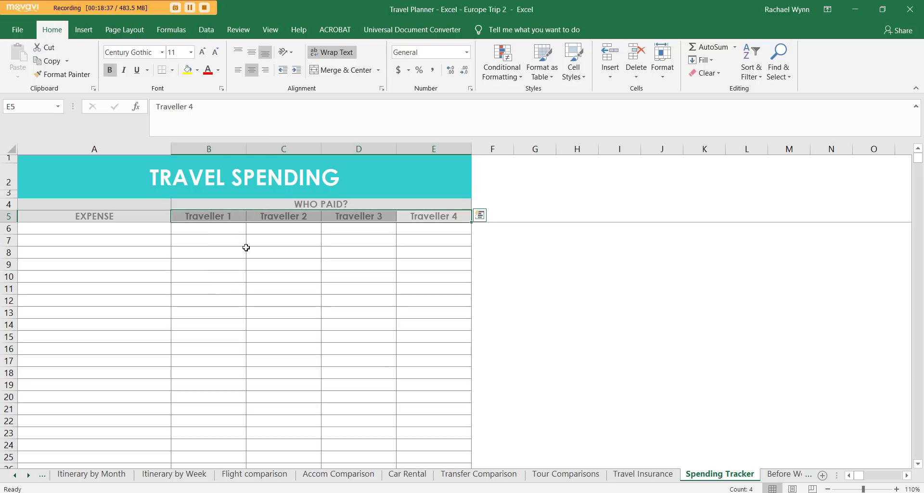
pyautogui.click(224, 230)
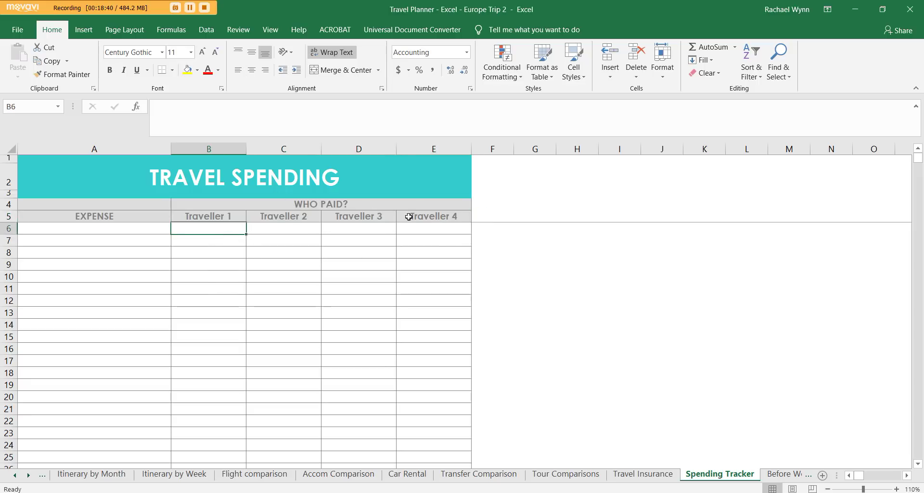
# - Try adding a traveller column by inserting a copy of the Traveller 3 column headed Traveller 5, and undo the changes
pyautogui.rightClick(388, 149)
pyautogui.press('Escape')
pyautogui.hotkey('ctrl', 'c')
pyautogui.rightClick(387, 149)
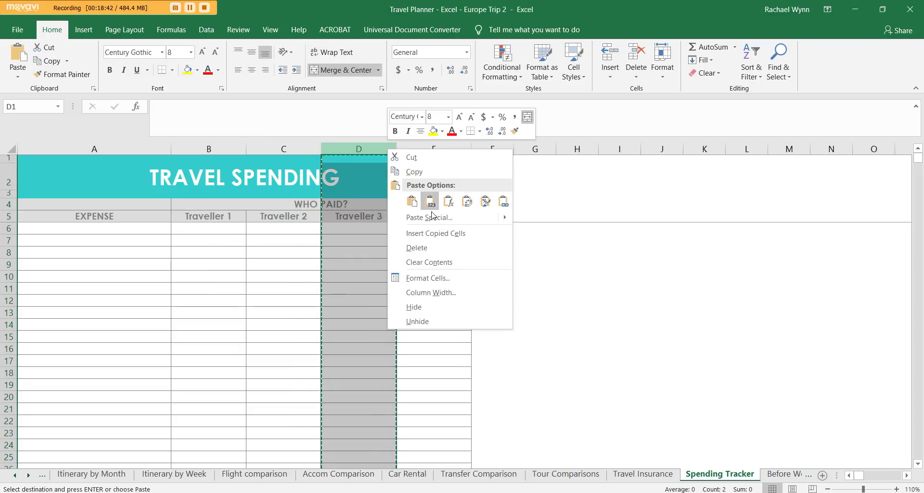
pyautogui.press('Escape')
pyautogui.hotkey('ctrl', '+')
pyautogui.click(363, 218)
pyautogui.press('F2')
pyautogui.press('BackSpace')
pyautogui.write('5')
pyautogui.press('Return')
pyautogui.hotkey('ctrl', 'z')
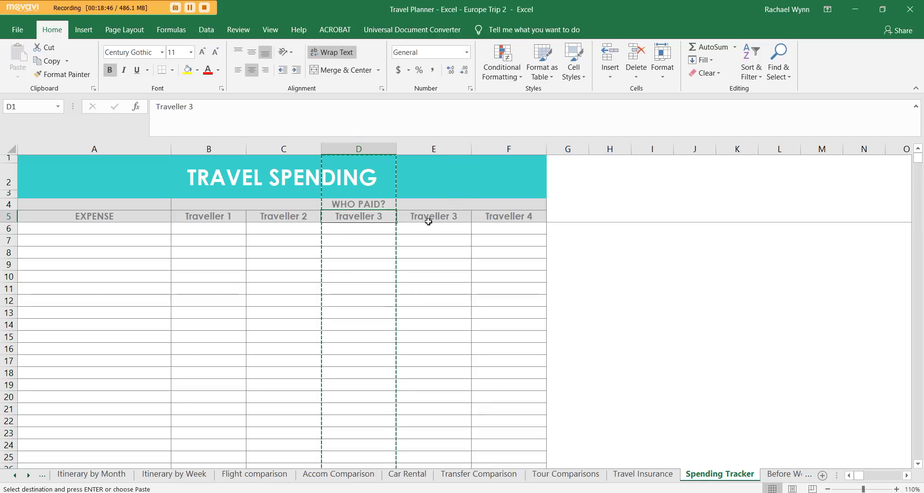
pyautogui.hotkey('ctrl', 'z')
pyautogui.hotkey('ctrl', 'c')
# - Look at the first Expense and Traveller 1 entry cells, and open the Before We Leave checklist sheet
pyautogui.click(153, 223)
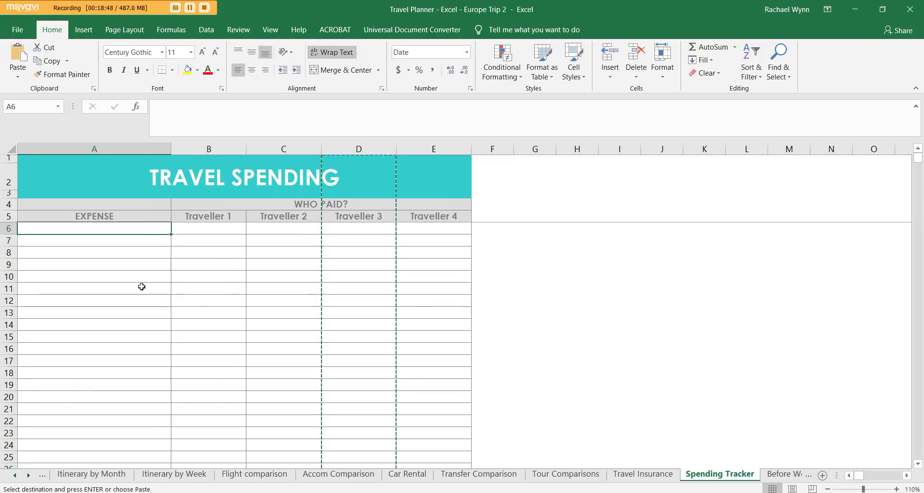
pyautogui.click(214, 226)
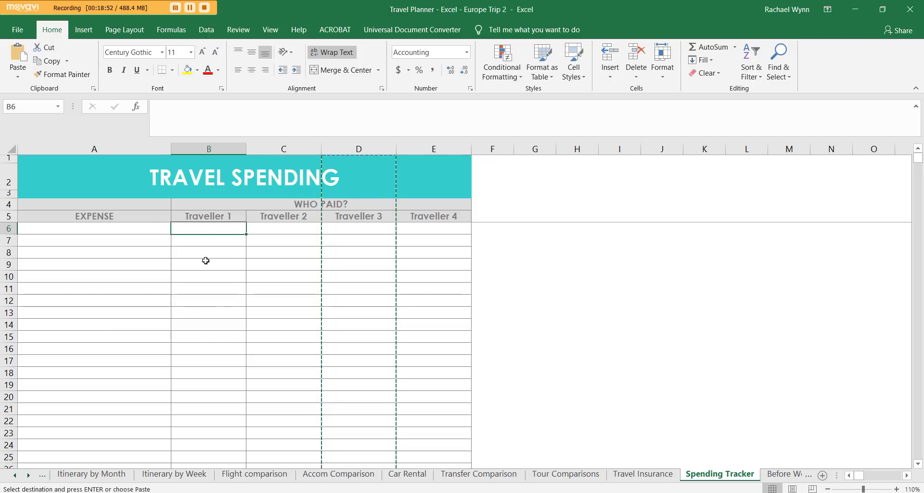
pyautogui.click(785, 474)
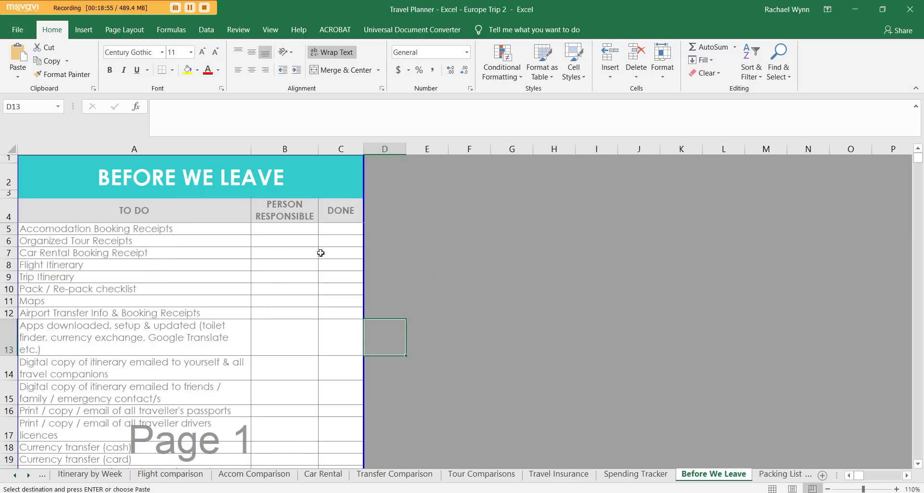
# - Review the Before We Leave checklist's to-do items, including the apps entry, and its Person Responsible heading
pyautogui.click(308, 217)
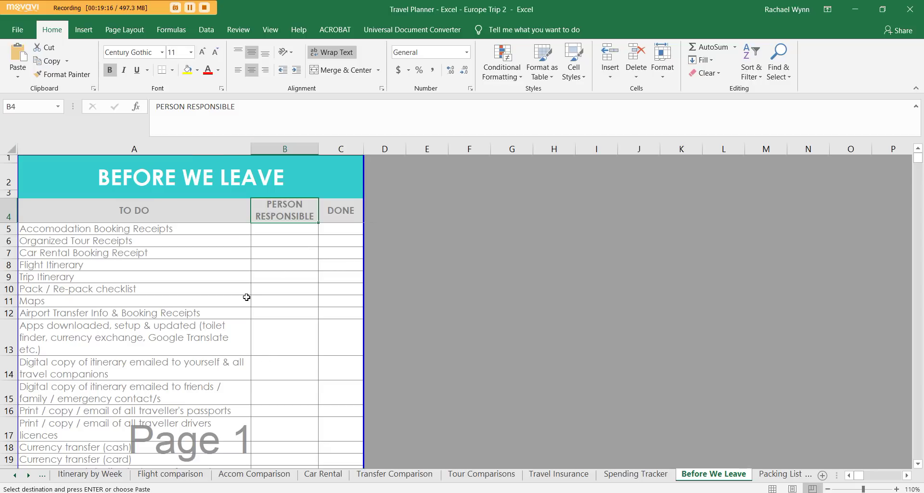
pyautogui.scroll(-2, 262, 288)
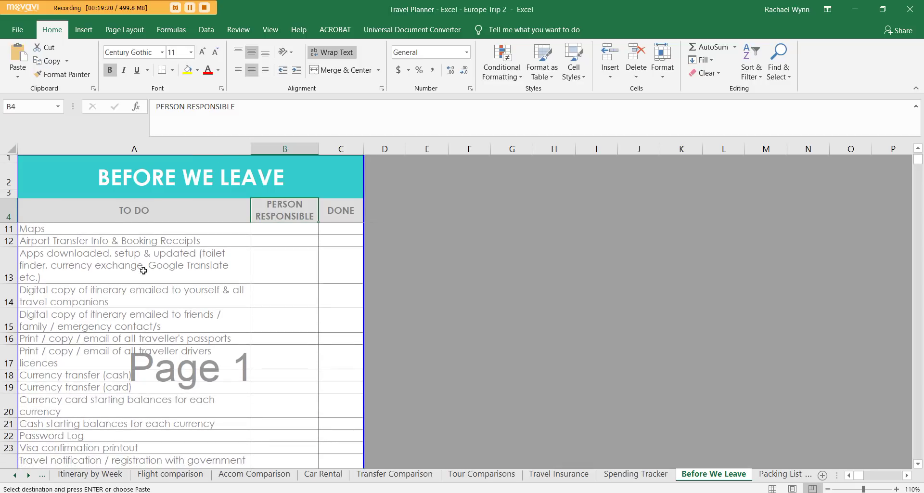
pyautogui.click(218, 270)
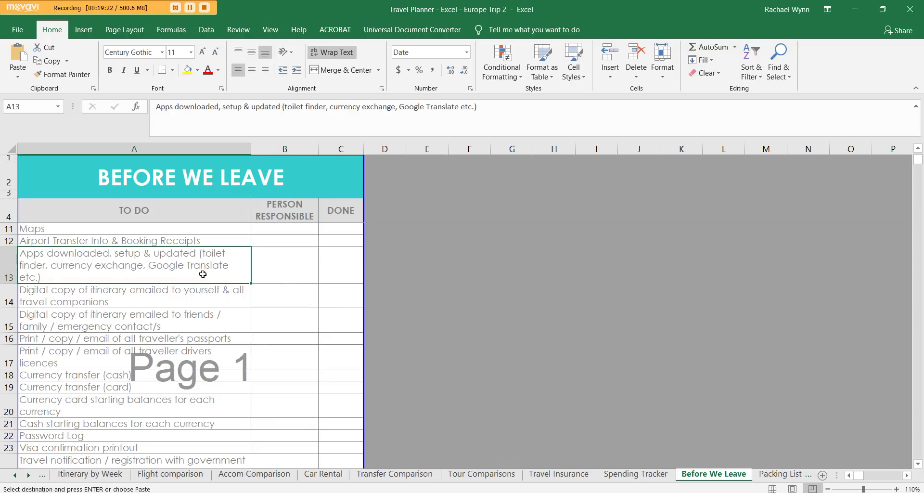
pyautogui.scroll(-1, 264, 279)
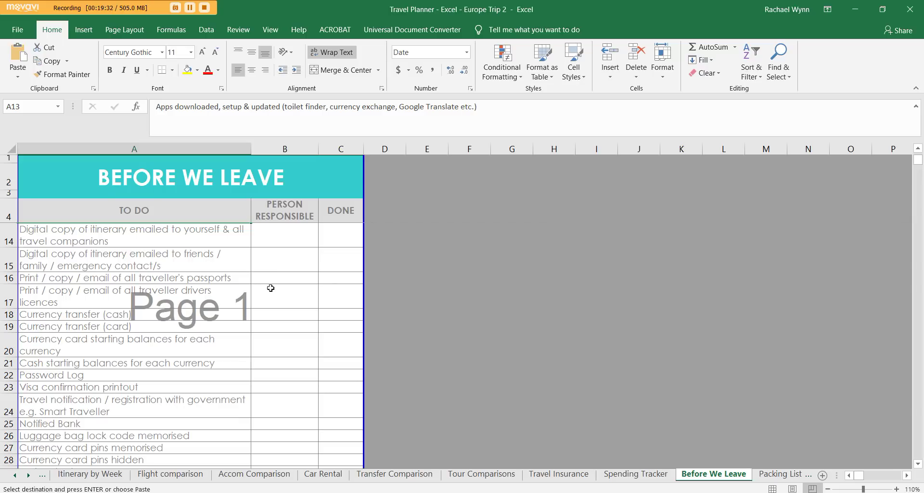
pyautogui.scroll(-1, 305, 300)
pyautogui.scroll(-5, 306, 300)
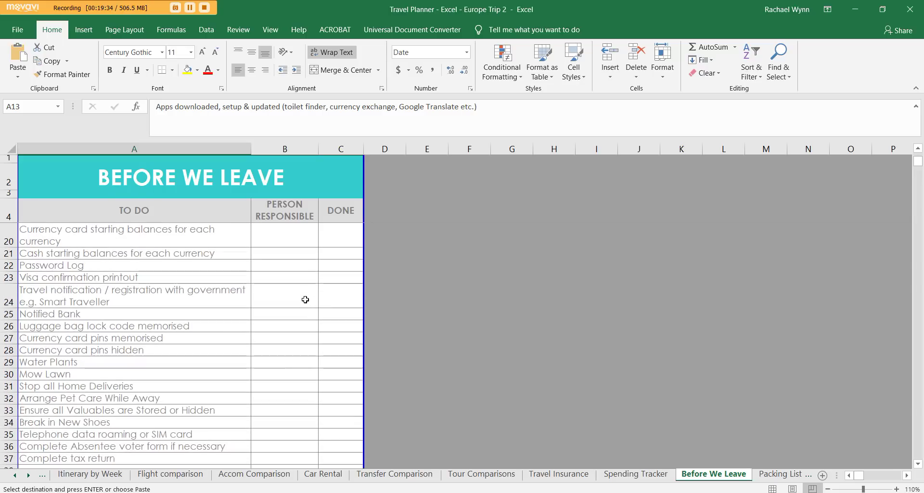
pyautogui.scroll(-1, 300, 292)
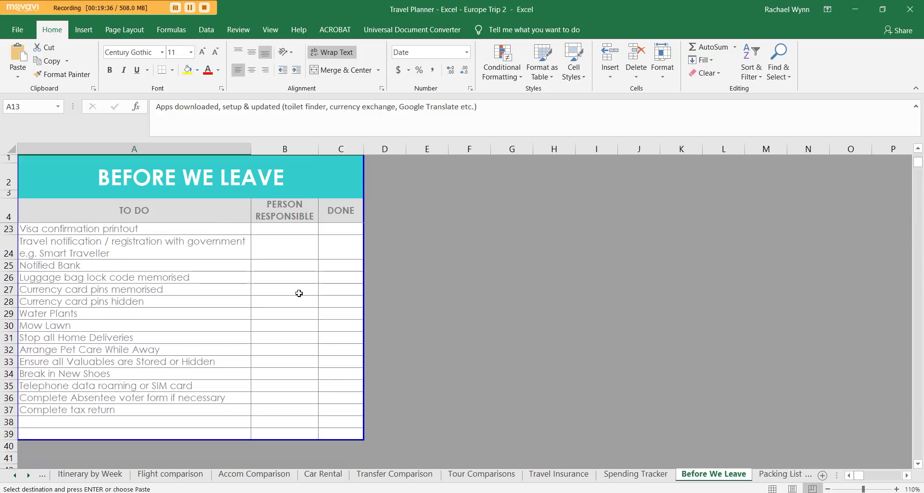
pyautogui.scroll(6, 300, 314)
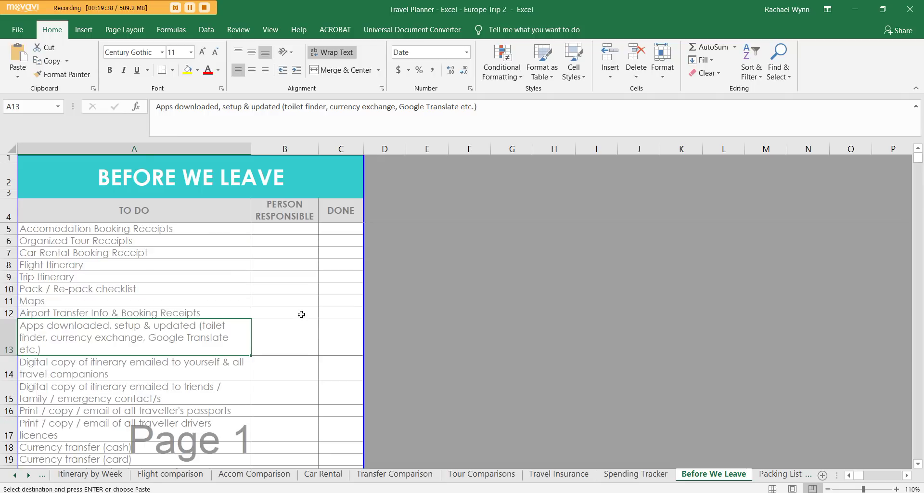
# - Open the Packing List sheet and review its Documents to take, Essentials, Clothes and Toiletries sections
pyautogui.click(801, 475)
pyautogui.click(746, 473)
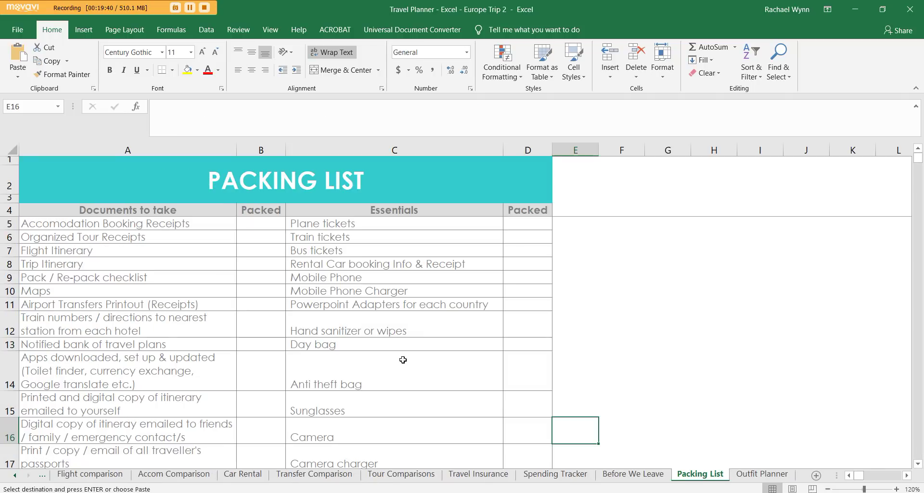
pyautogui.click(463, 289)
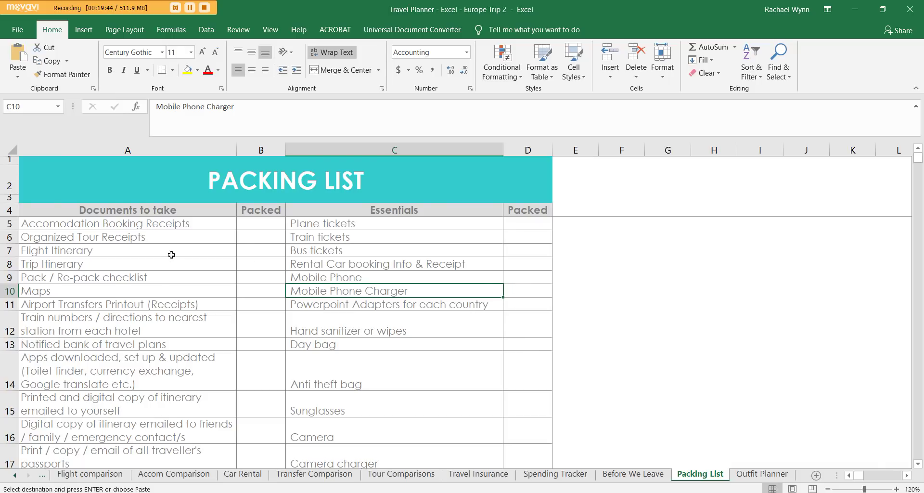
pyautogui.scroll(-8, 489, 291)
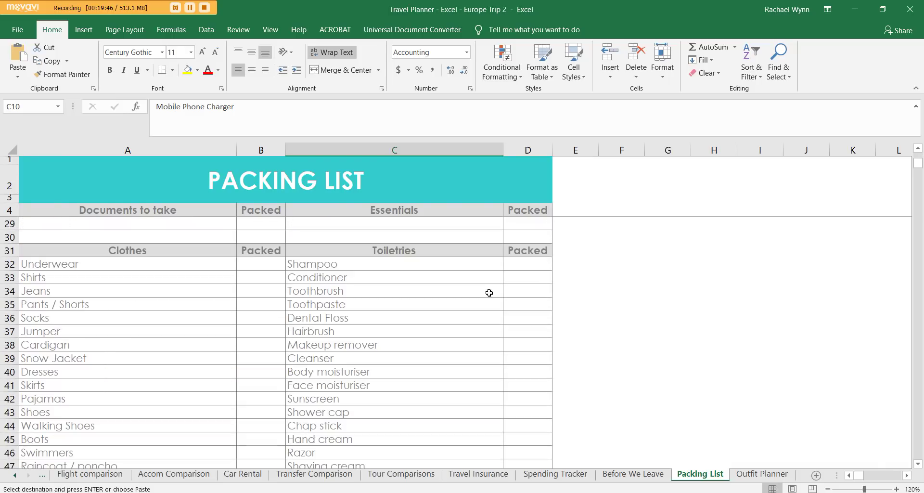
pyautogui.scroll(-1, 489, 292)
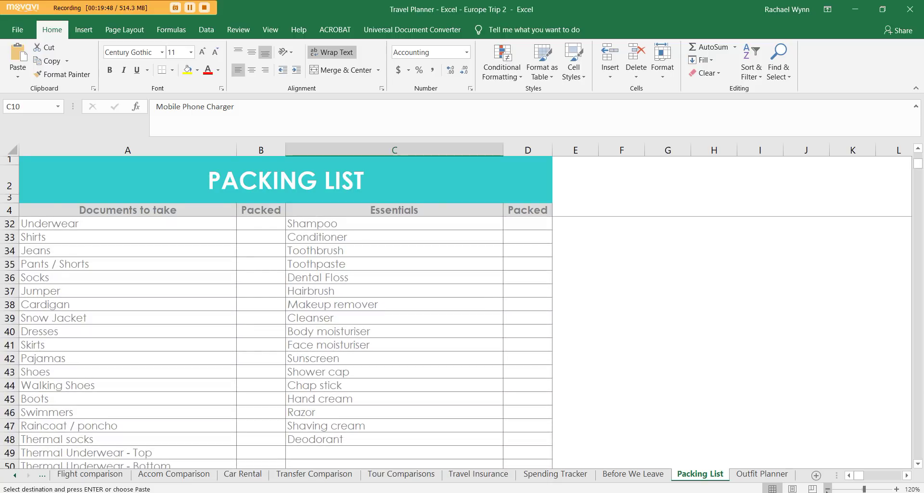
# - Reduce the Packing List zoom to 100% and review the remaining clothes plus the Miscellaneous and Kids sections
pyautogui.click(828, 489)
pyautogui.click(827, 489)
pyautogui.scroll(-8, 436, 335)
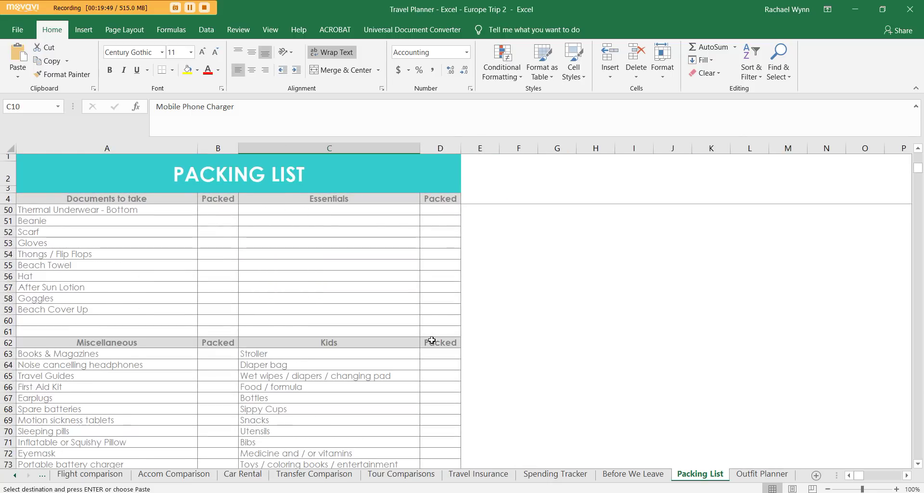
pyautogui.scroll(-3, 436, 335)
pyautogui.scroll(4, 436, 335)
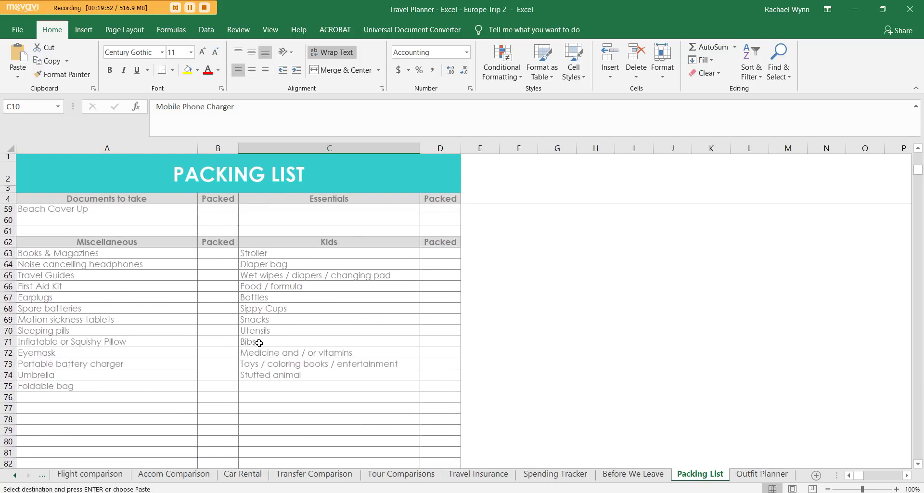
pyautogui.click(47, 289)
pyautogui.scroll(15, 346, 298)
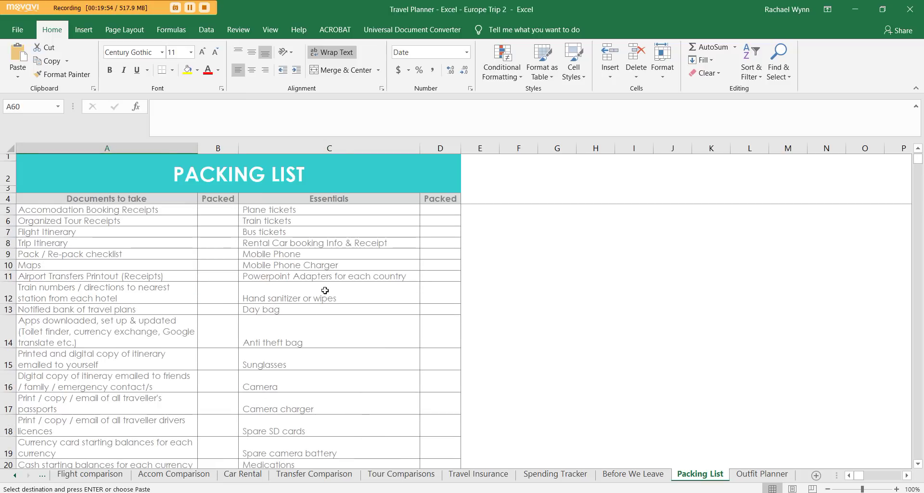
# - Open the Outfit Planner sheet and review the temperatures for Copenhagen and Tallin and the Clothing to Pack entry for Tallin
pyautogui.click(790, 477)
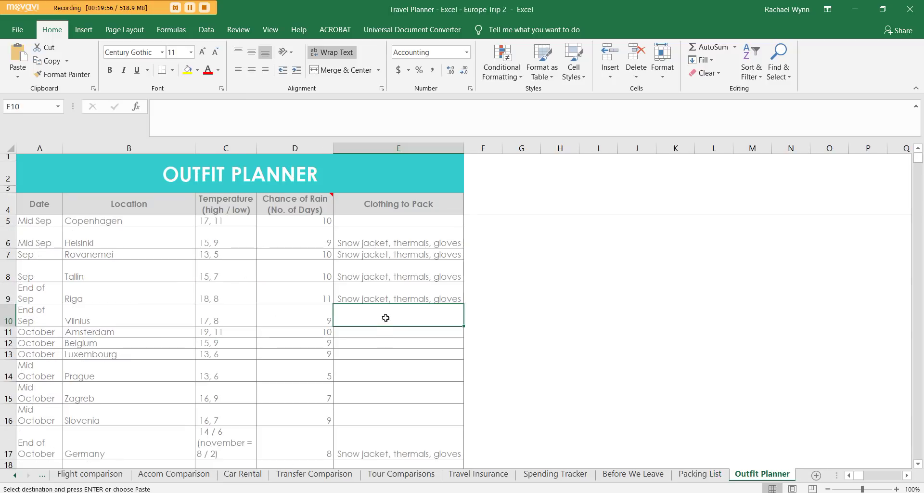
pyautogui.scroll(-1, 385, 318)
pyautogui.scroll(1, 385, 318)
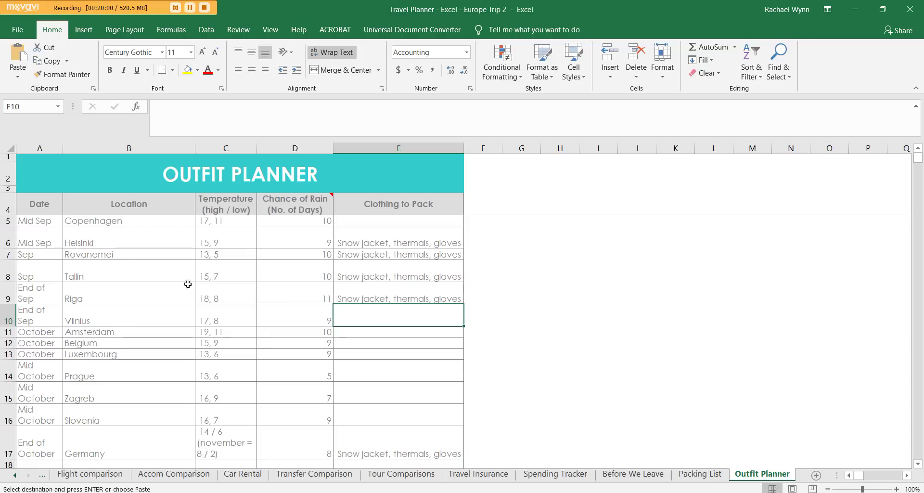
pyautogui.click(232, 223)
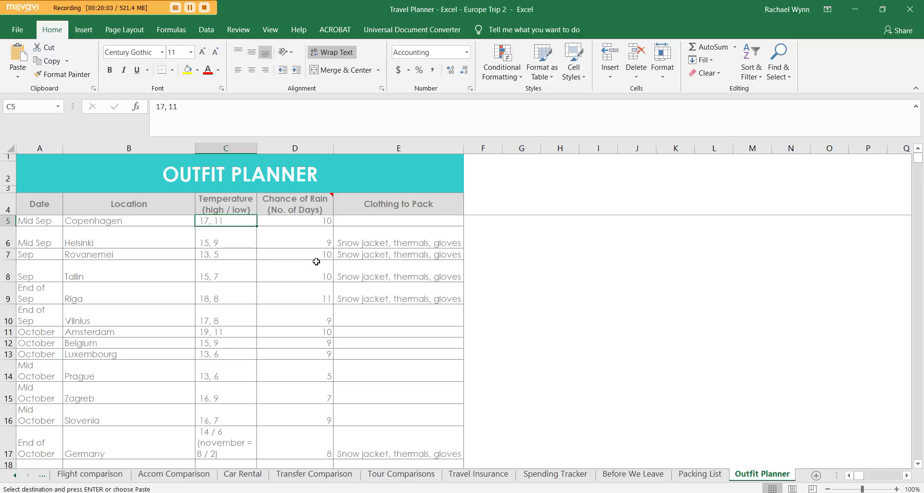
pyautogui.press('Escape')
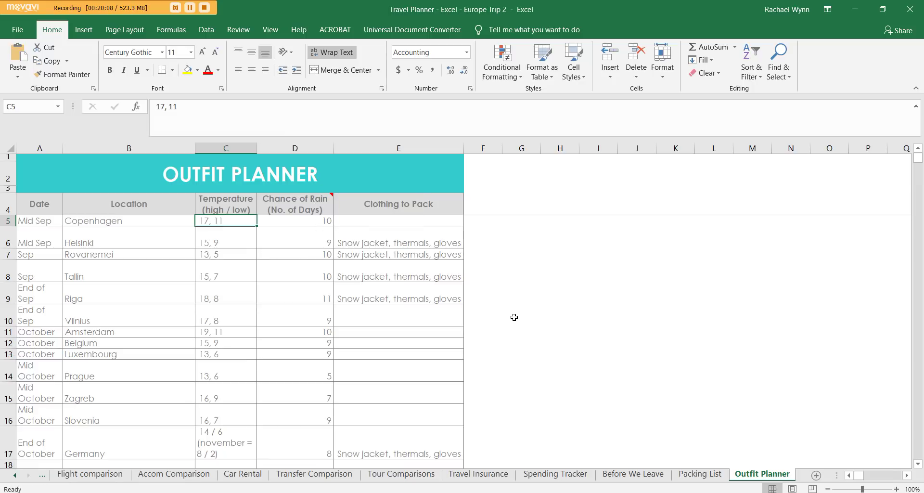
pyautogui.click(408, 265)
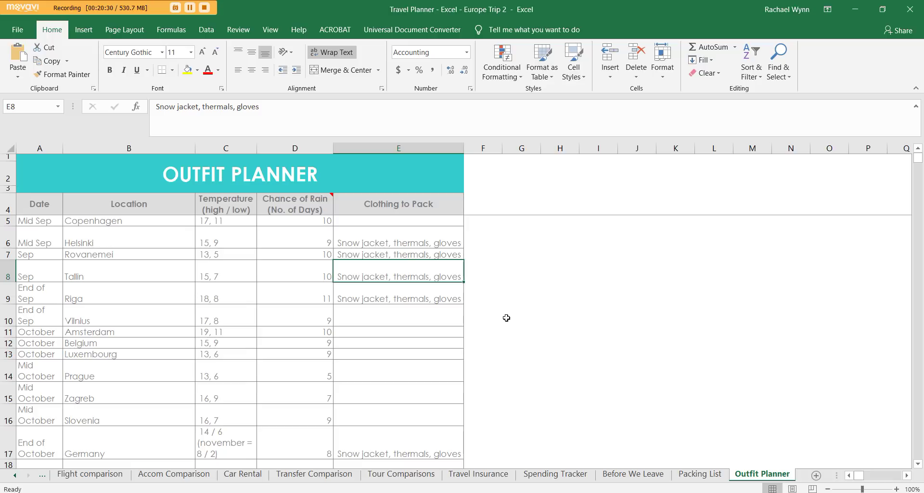
pyautogui.click(241, 276)
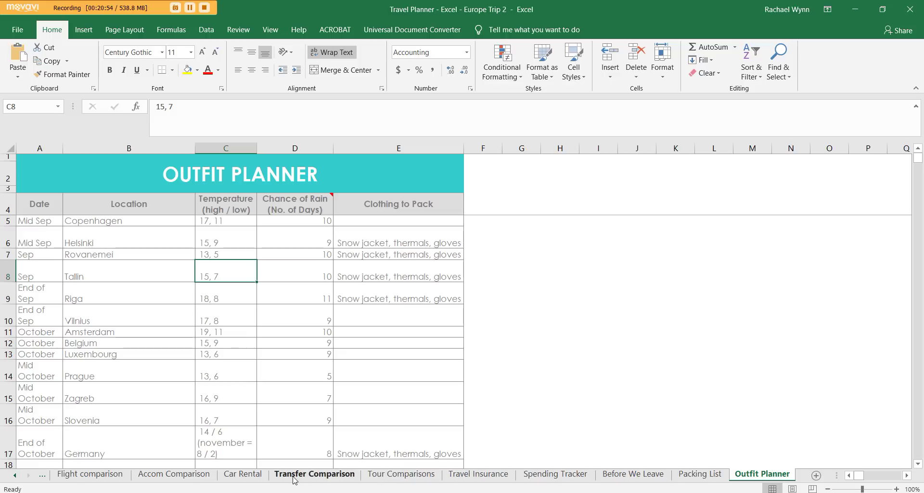
# - Open the Tour Comparisons sheet and look at the cost per person of the Volendam & Windmills half-day tour
pyautogui.click(14, 476)
pyautogui.click(15, 475)
pyautogui.click(14, 476)
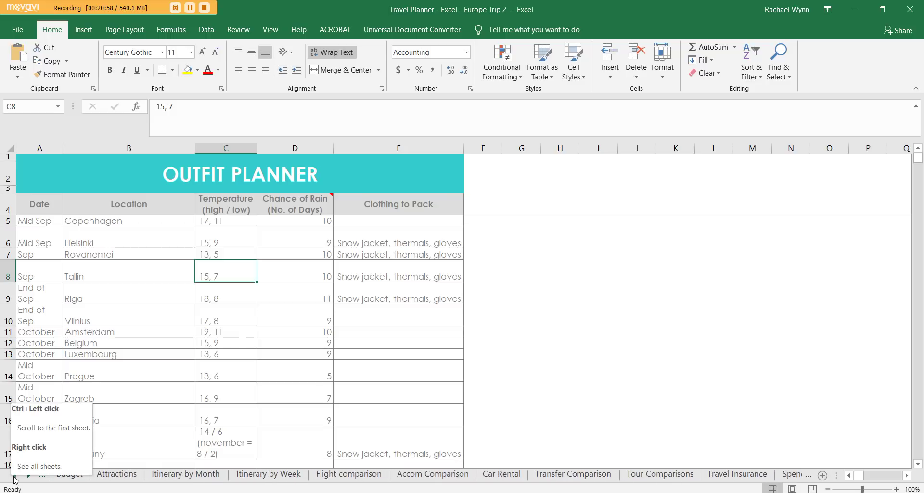
pyautogui.click(14, 475)
pyautogui.click(14, 475)
pyautogui.click(14, 475)
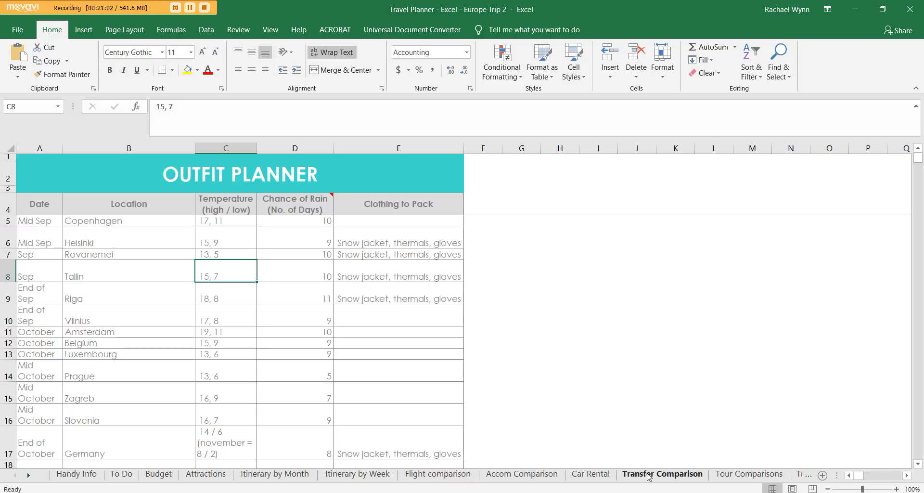
pyautogui.click(749, 473)
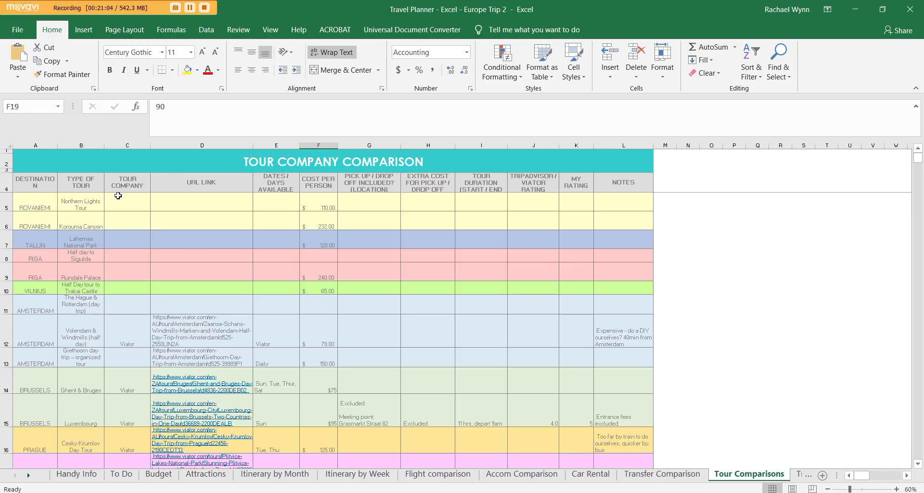
pyautogui.click(320, 329)
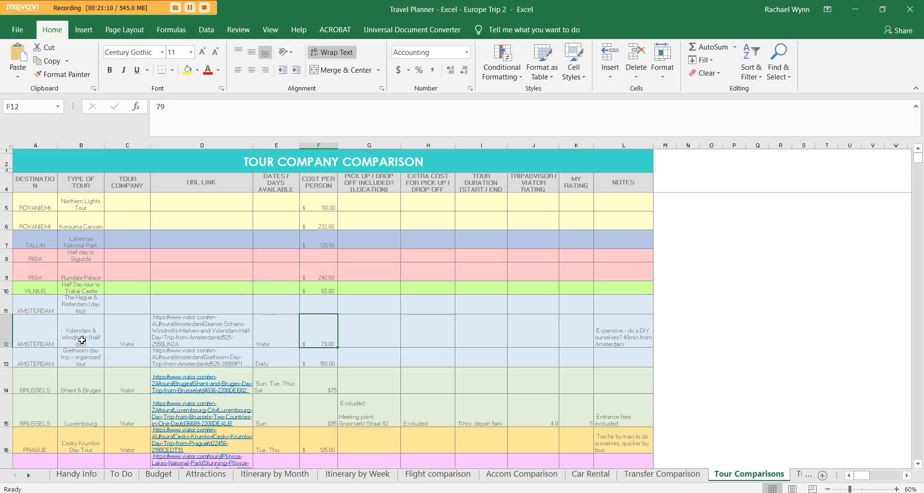
# - View the Itinerary by Week sheet and the Saturday Munich entry for 14 Oct - 20 Oct in Itinerary by Month
pyautogui.click(366, 475)
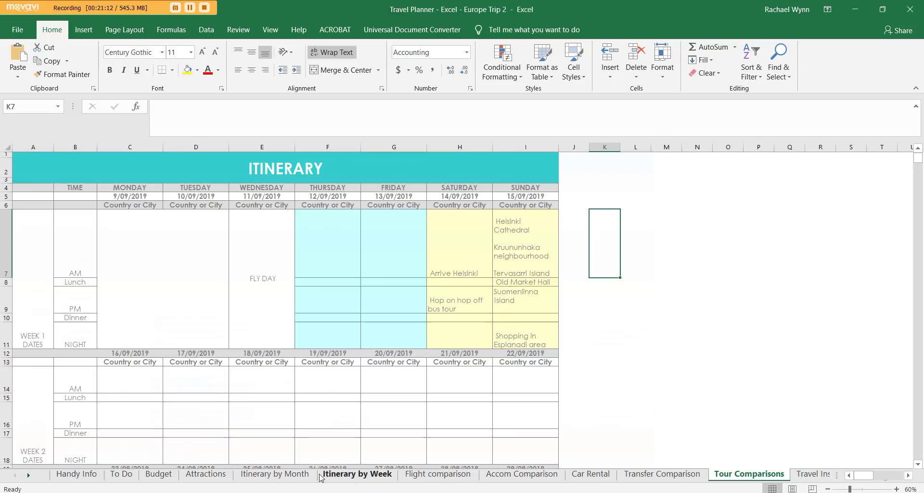
pyautogui.click(274, 474)
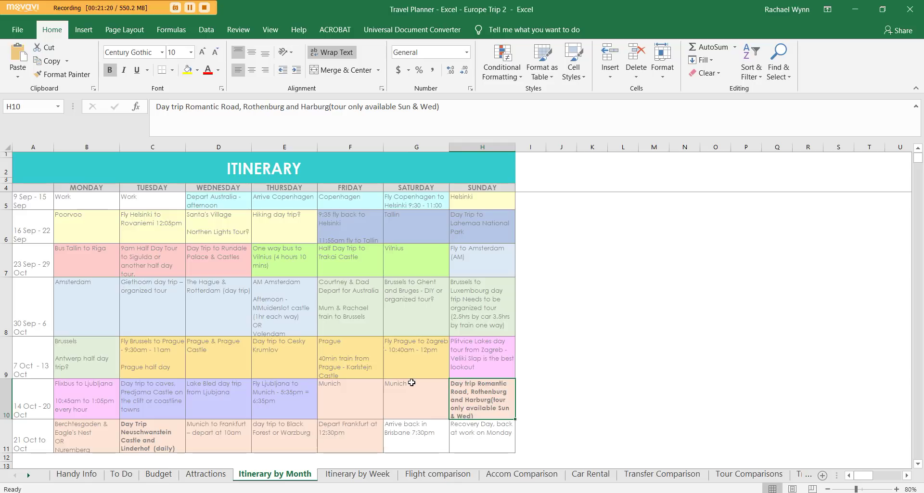
pyautogui.click(402, 403)
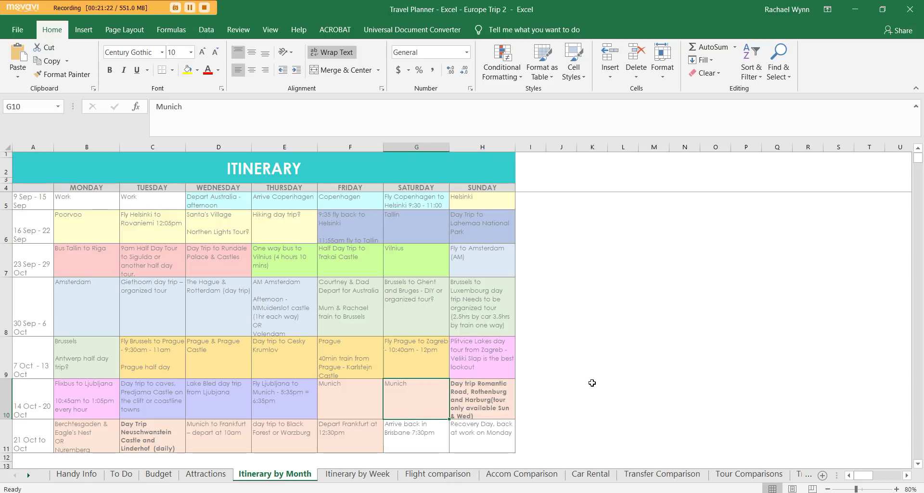